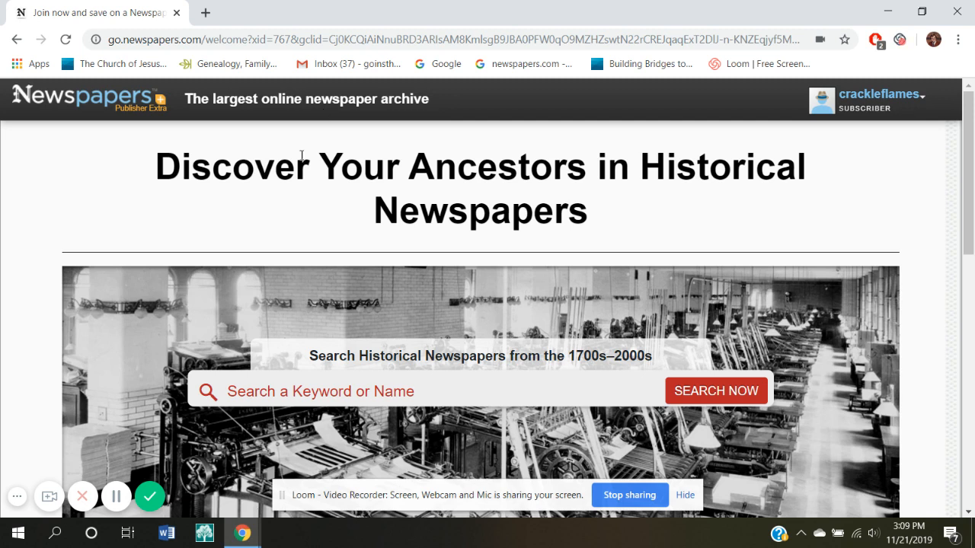
left_click(252, 539)
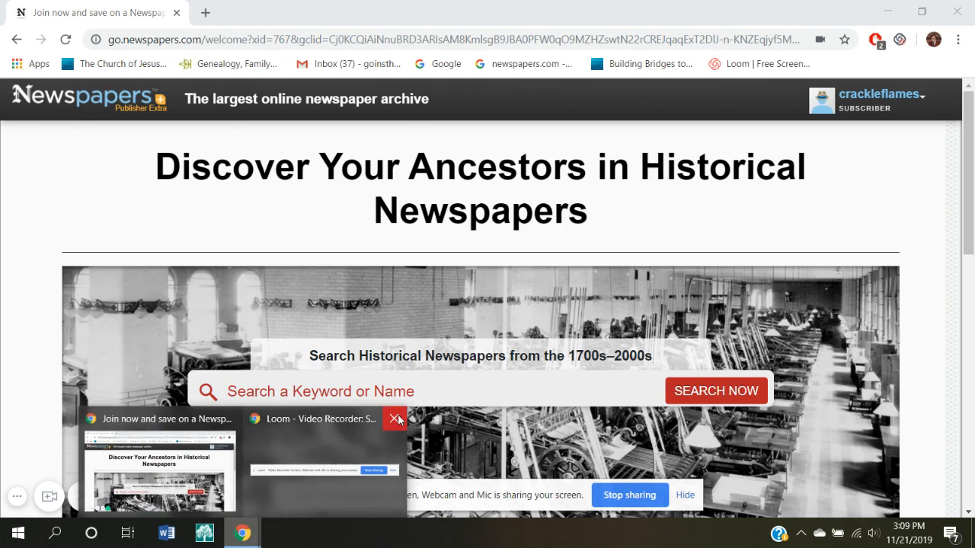
mouse_move(327, 454)
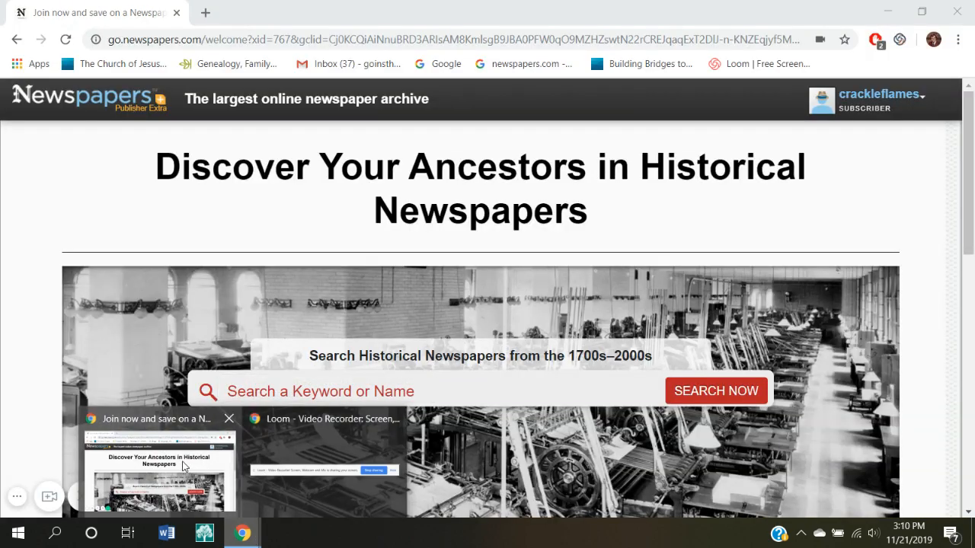
left_click(183, 466)
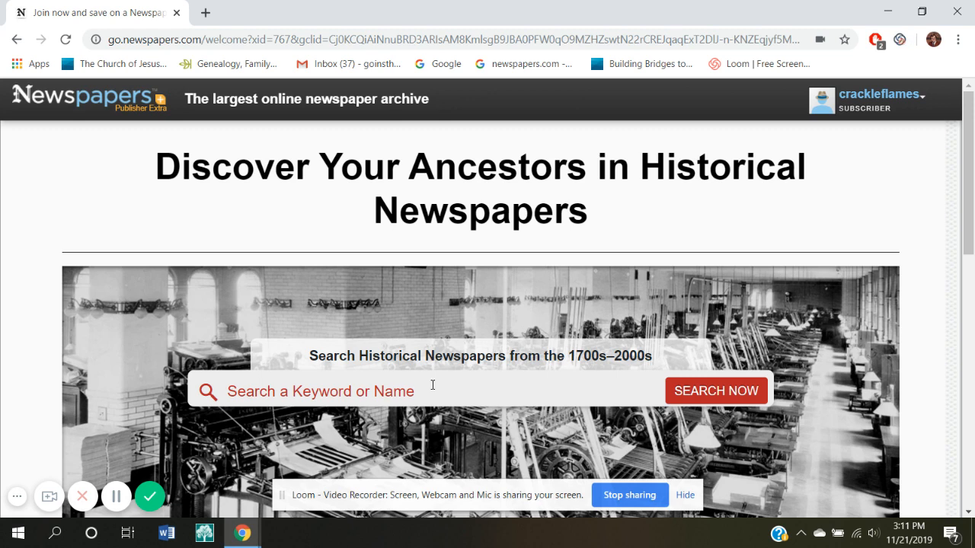
- Search the historical newspaper archive for the ancestor's first and last name
left_click(319, 389)
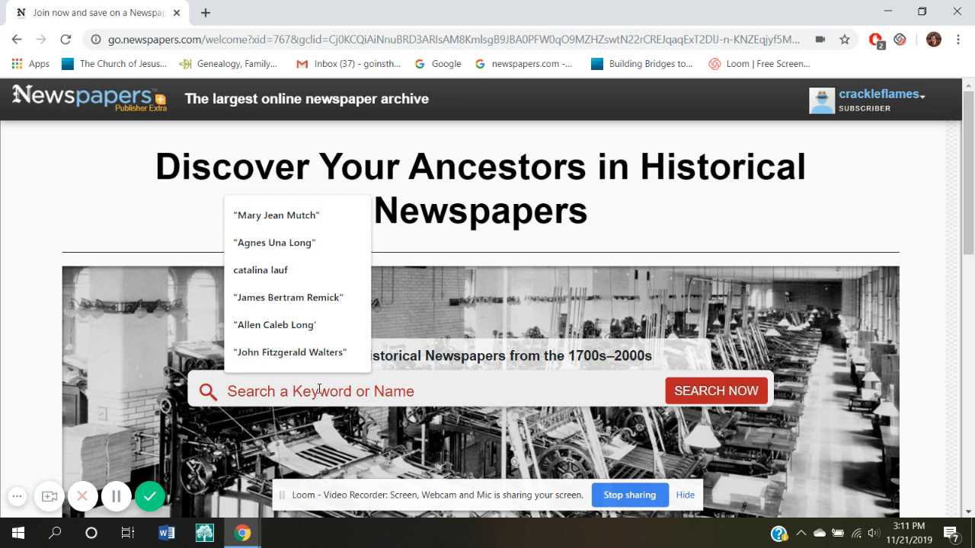
type("Rboert")
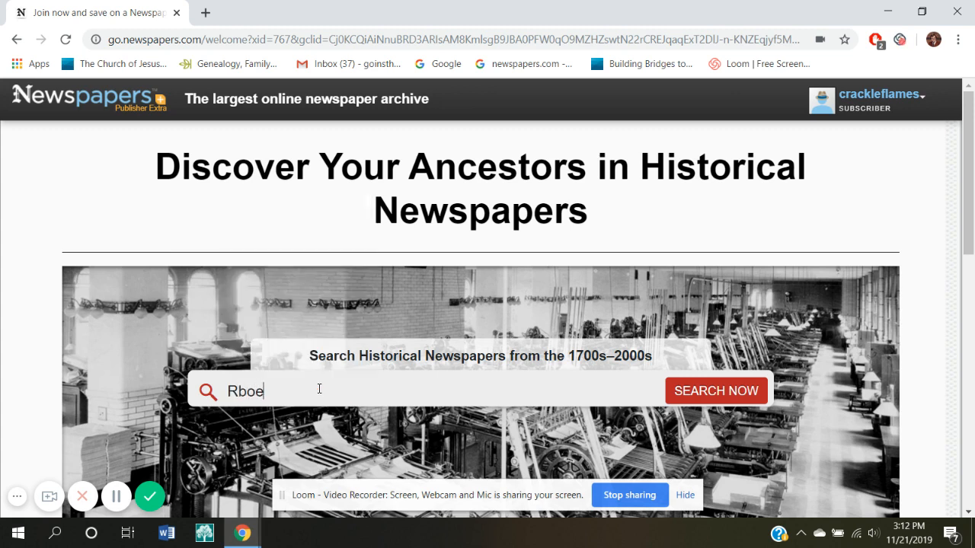
key("BackSpace")
key("BackSpace")
key("BackSpace")
key("BackSpace")
key("BackSpace")
type("obert Berbig")
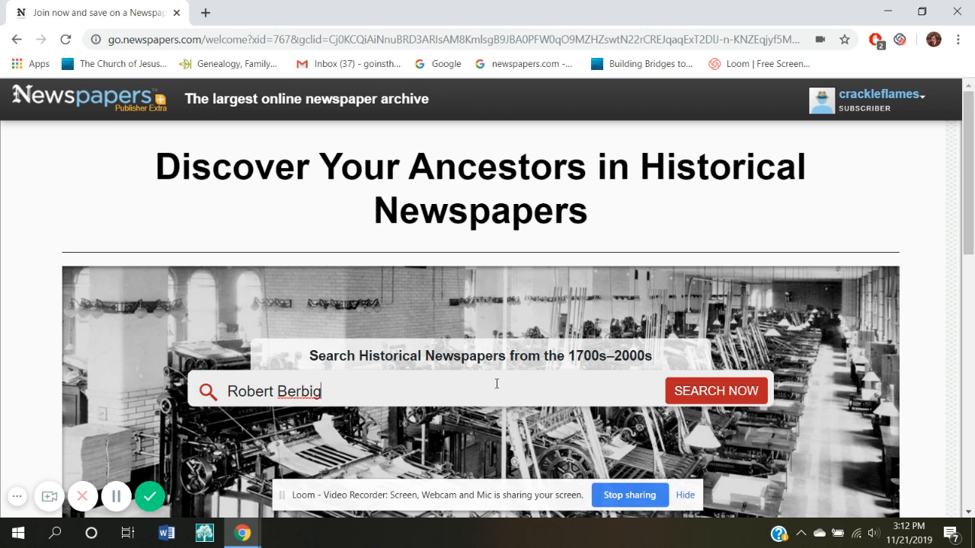
left_click(725, 394)
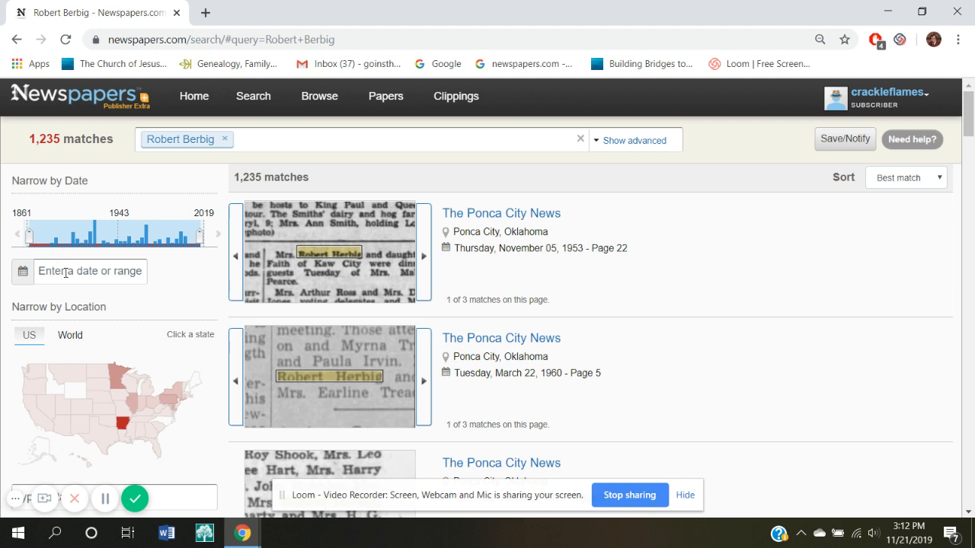
- Narrow the search results to the years 1906 to 1983 and the state of Arkansas
left_click(66, 273)
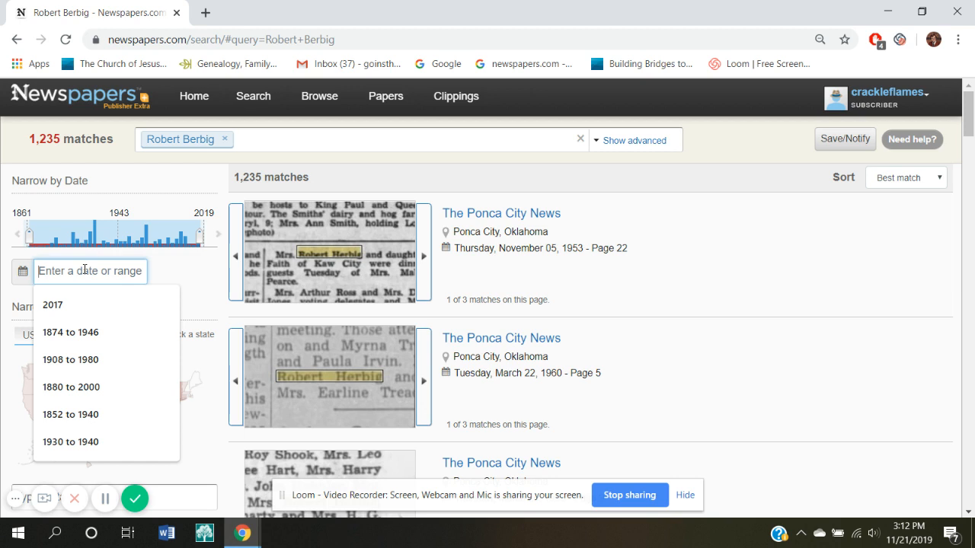
type("1906")
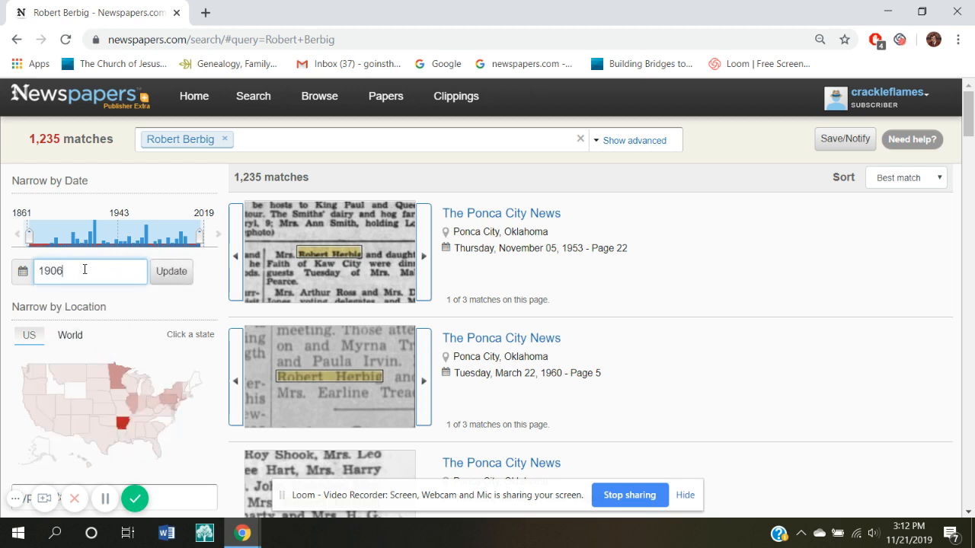
type(" to 1983")
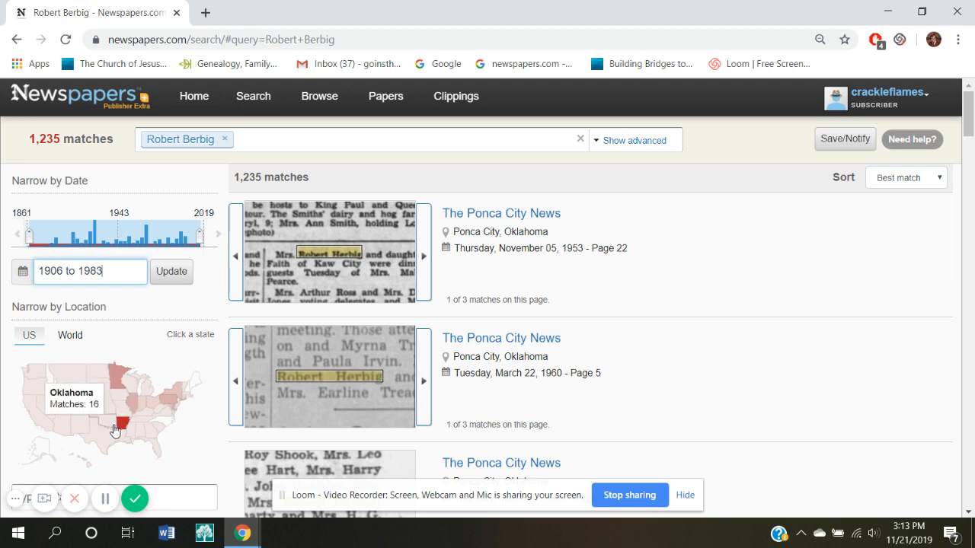
mouse_move(121, 424)
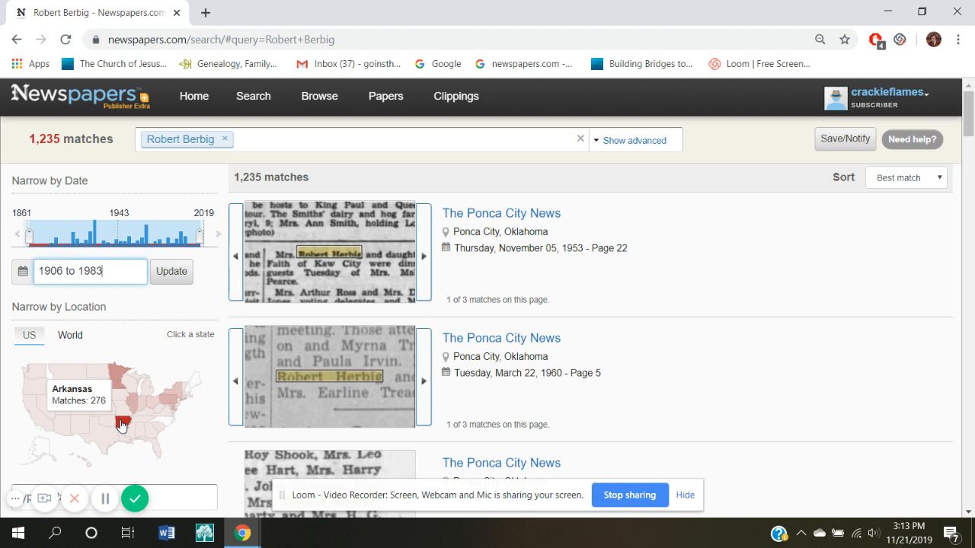
left_click(177, 270)
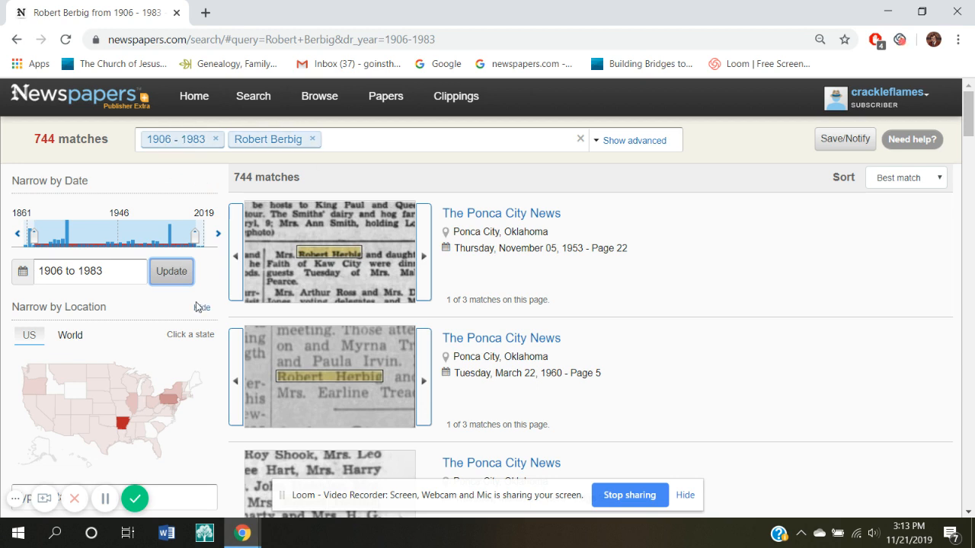
left_click(122, 424)
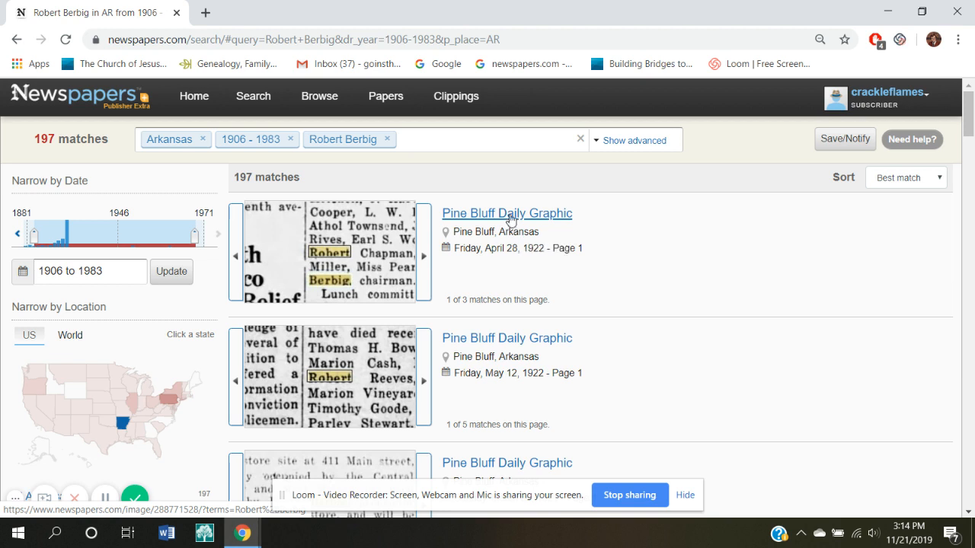
- Open the Pine Bluff Daily Graphic match of April 28, 1922, page 1, and clear the screen-sharing overlays from the page
left_click(346, 267)
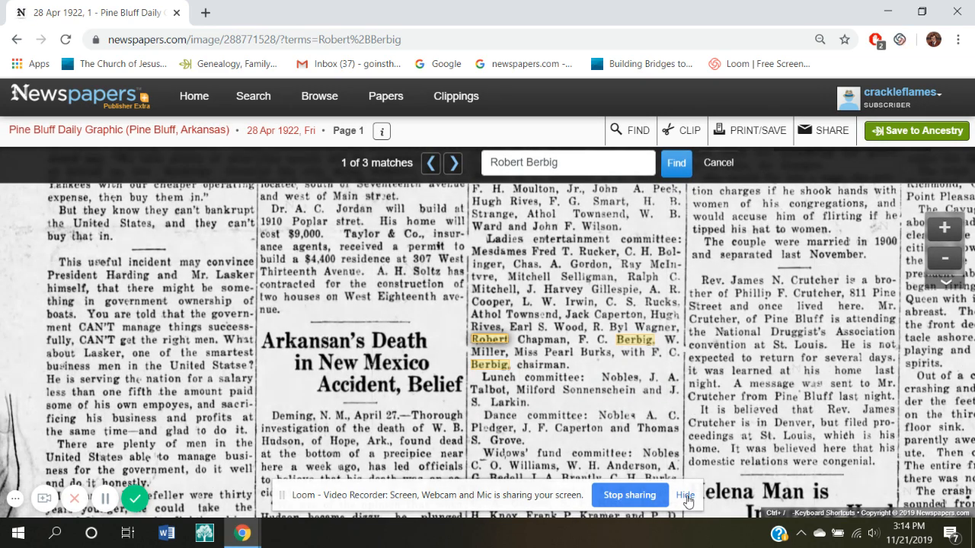
left_click(685, 496)
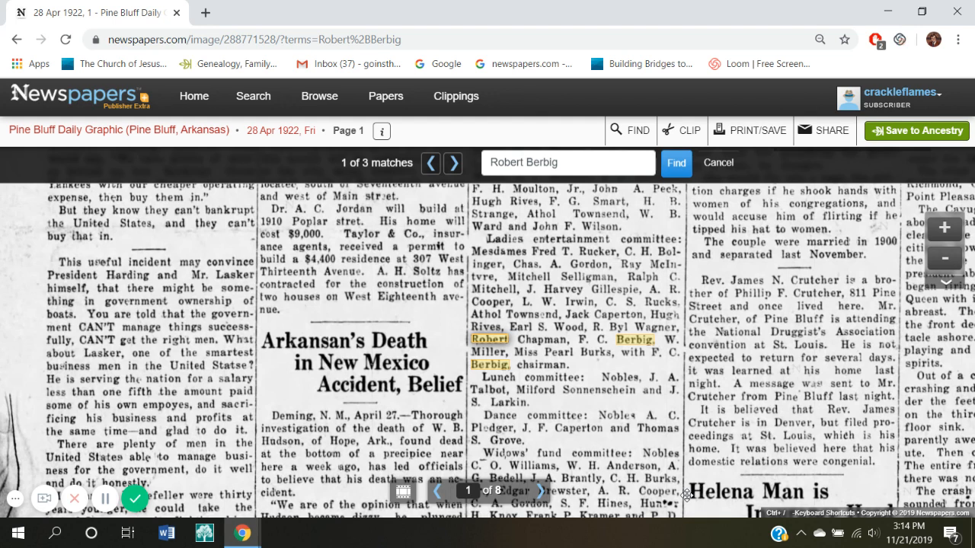
left_click(15, 502)
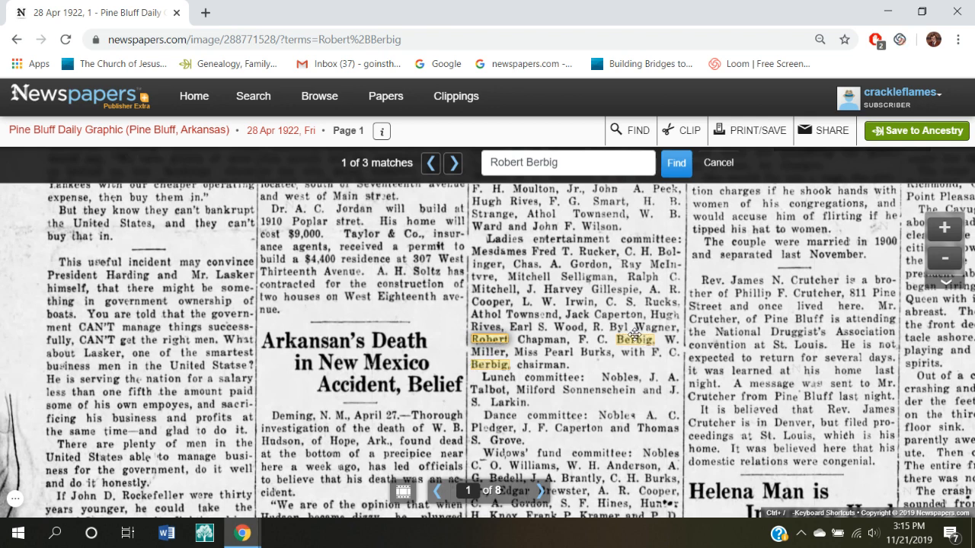
- Return to the search results and look through the Arkansas matches for articles mentioning the ancestor
left_click(17, 40)
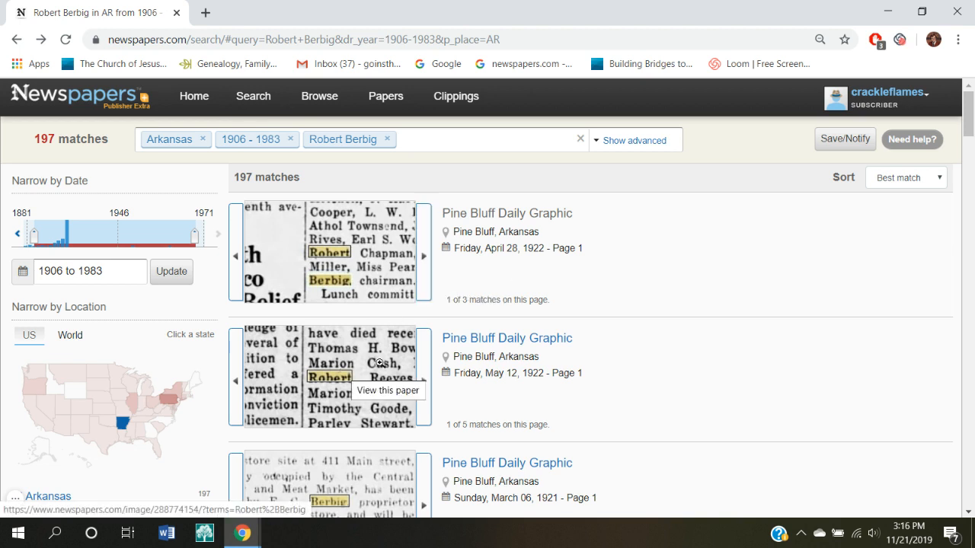
left_click(970, 515)
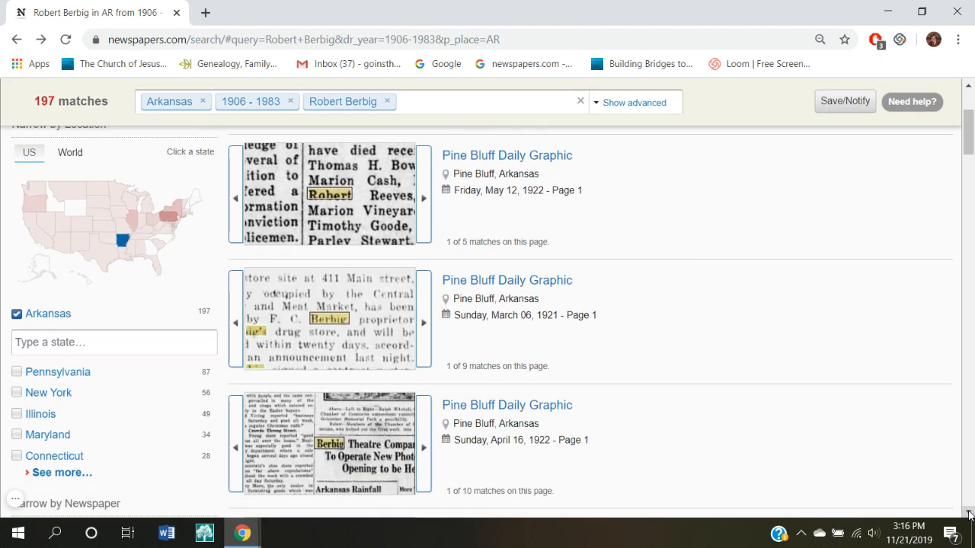
left_click(969, 515)
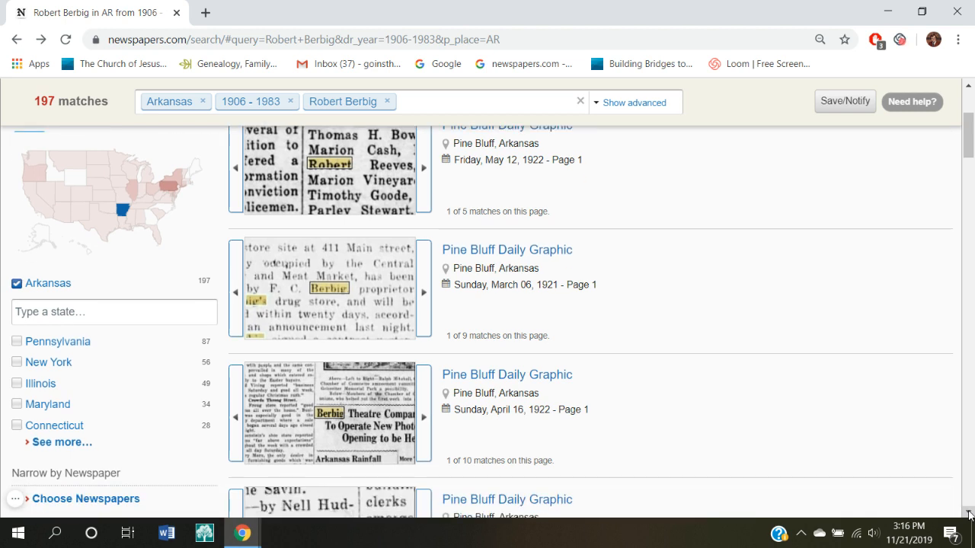
left_click(969, 515)
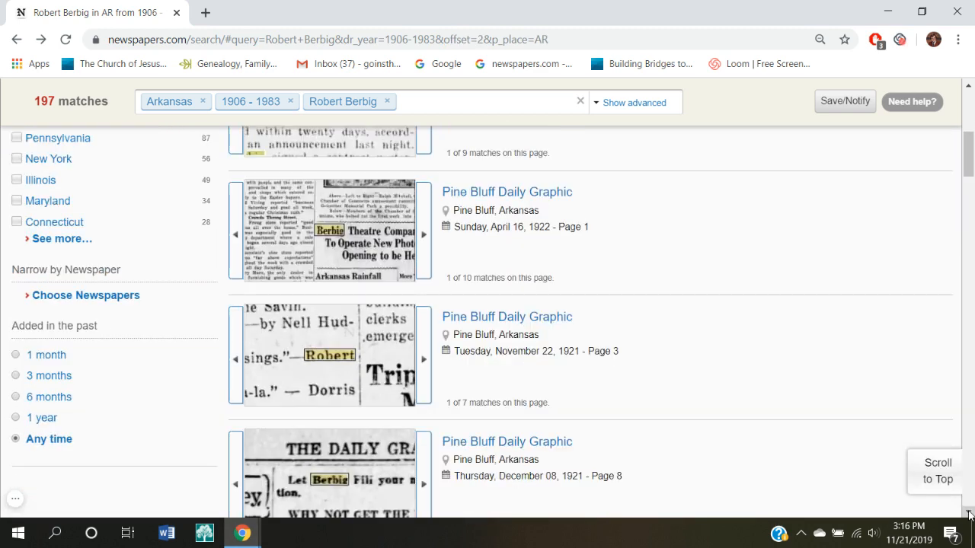
left_click(969, 515)
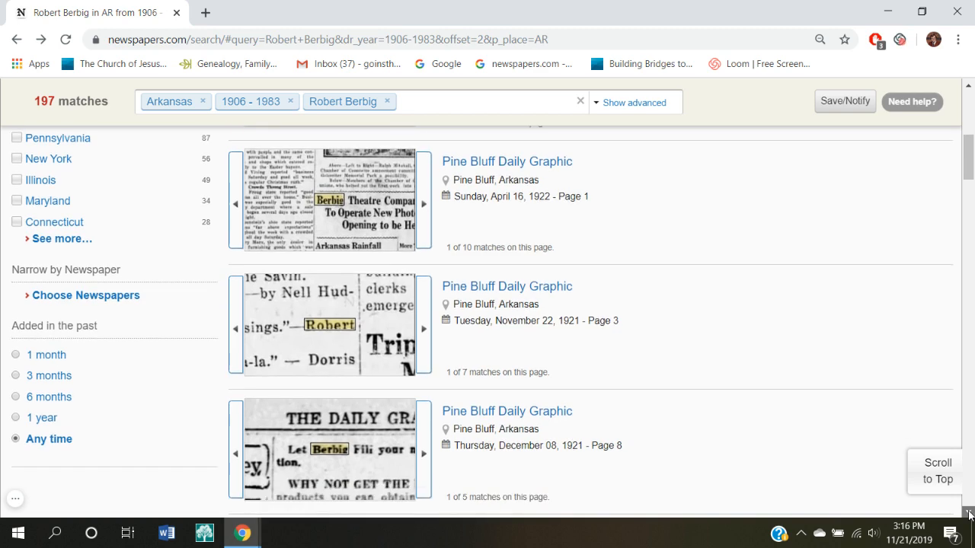
left_click(970, 514)
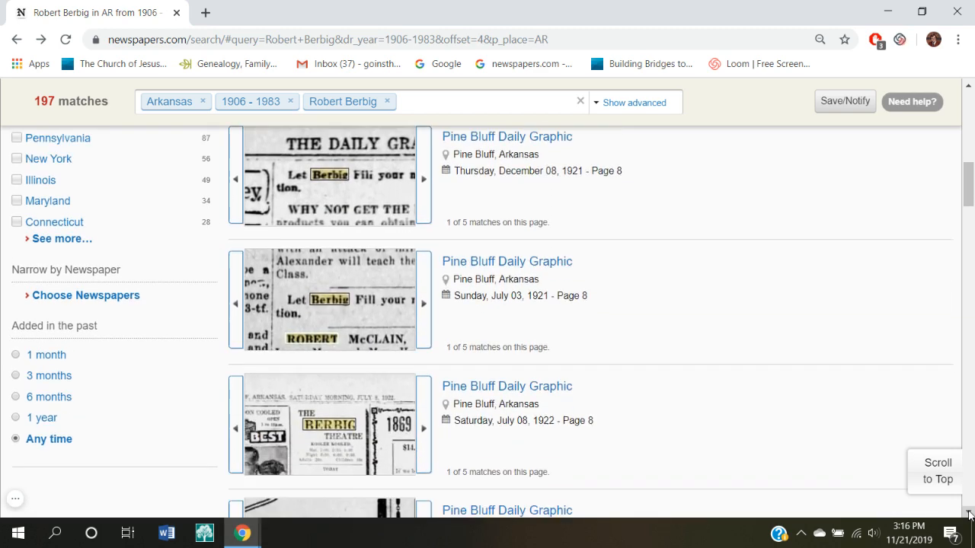
left_click(969, 514)
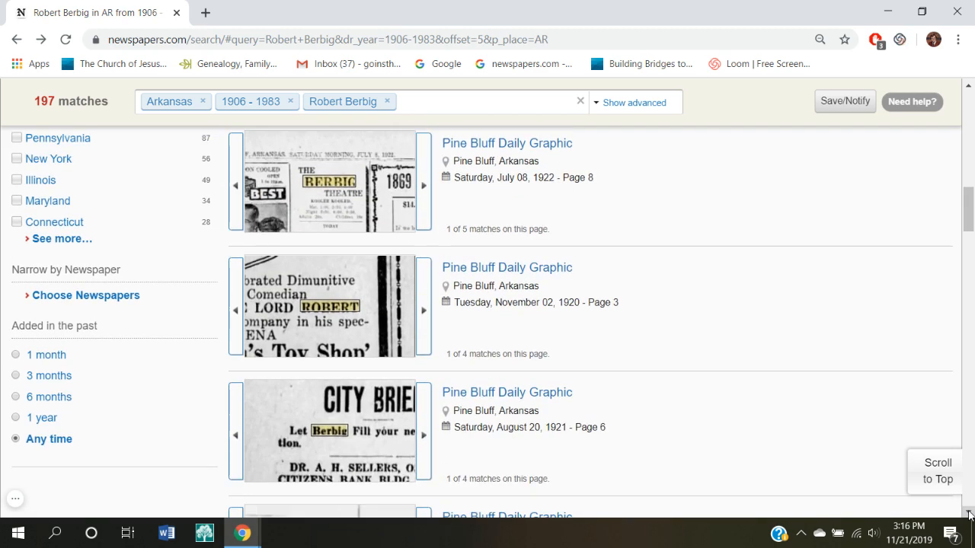
left_click(970, 515)
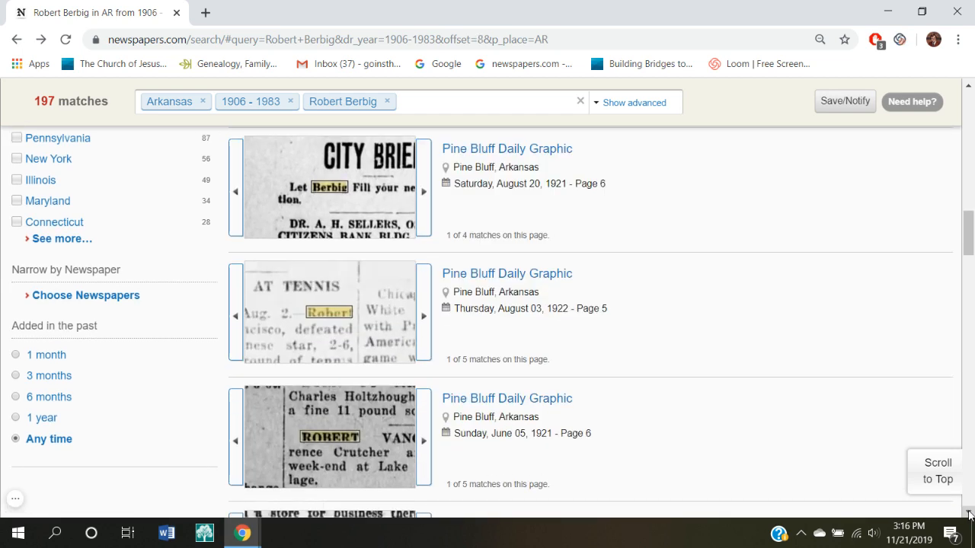
scroll(969, 516, "down", 4)
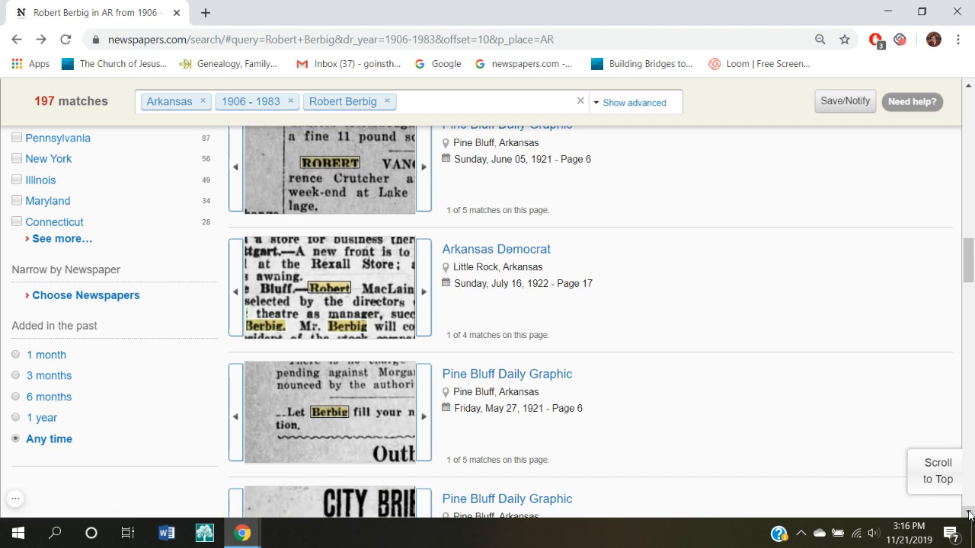
left_click(969, 516)
scroll(969, 516, "down", 6)
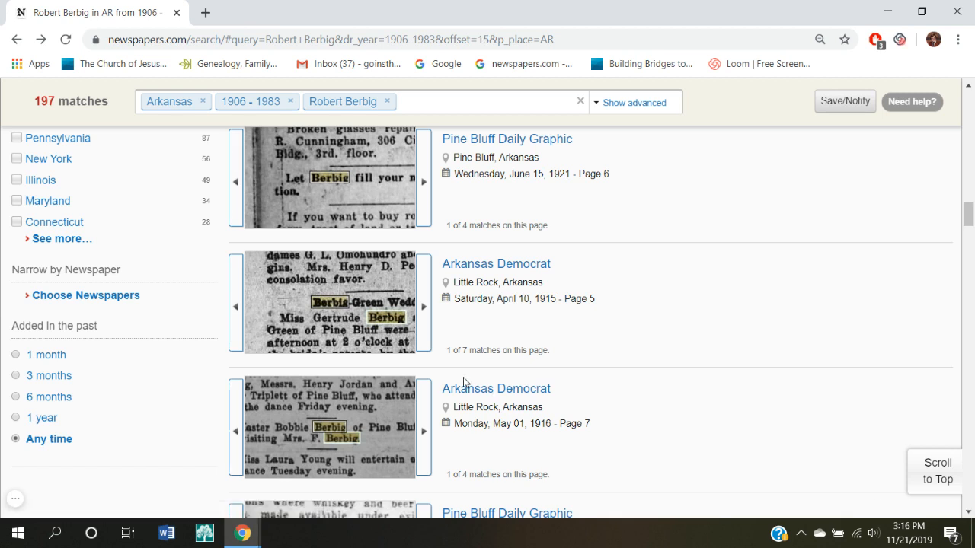
- Open the Arkansas Democrat match of May 1, 1916, page 7, and enlarge the highlighted notice to read it
left_click(352, 414)
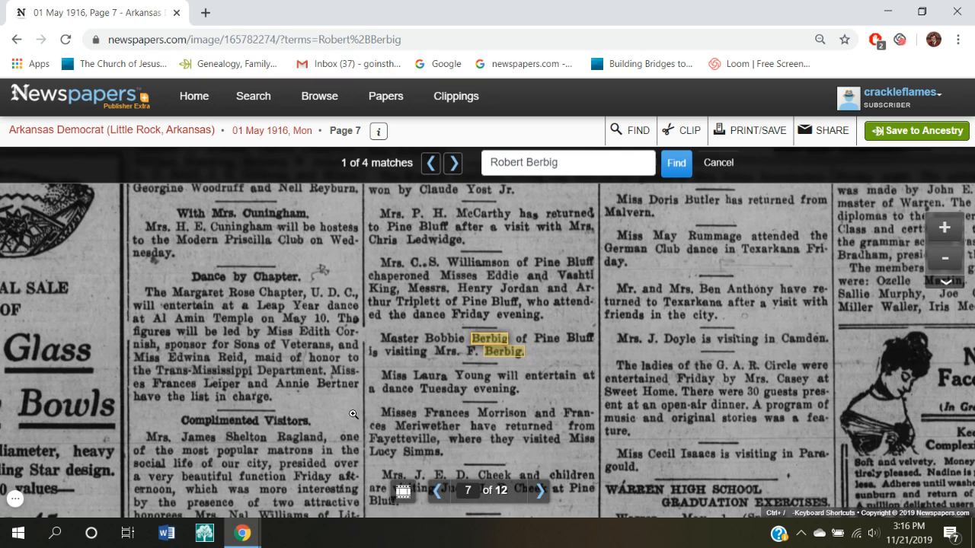
left_click(944, 228)
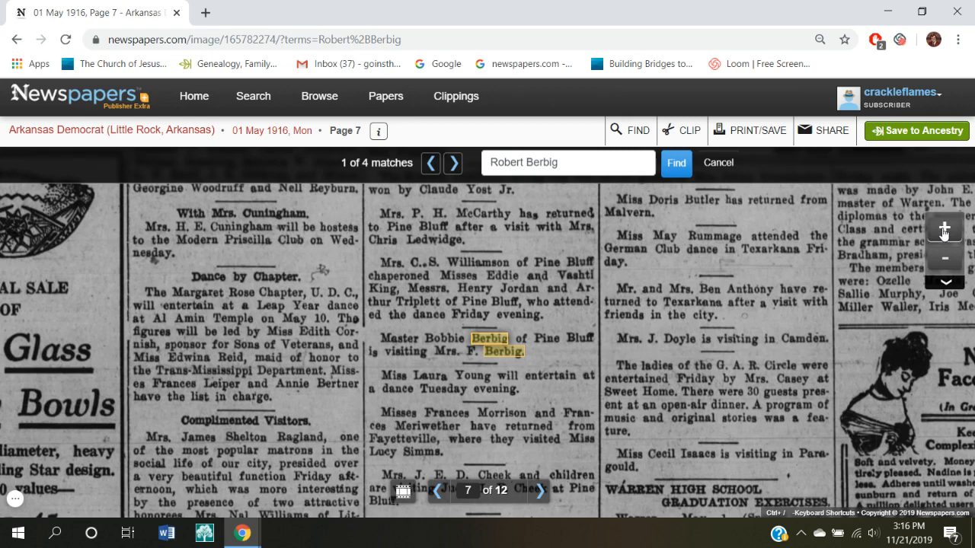
left_click(943, 229)
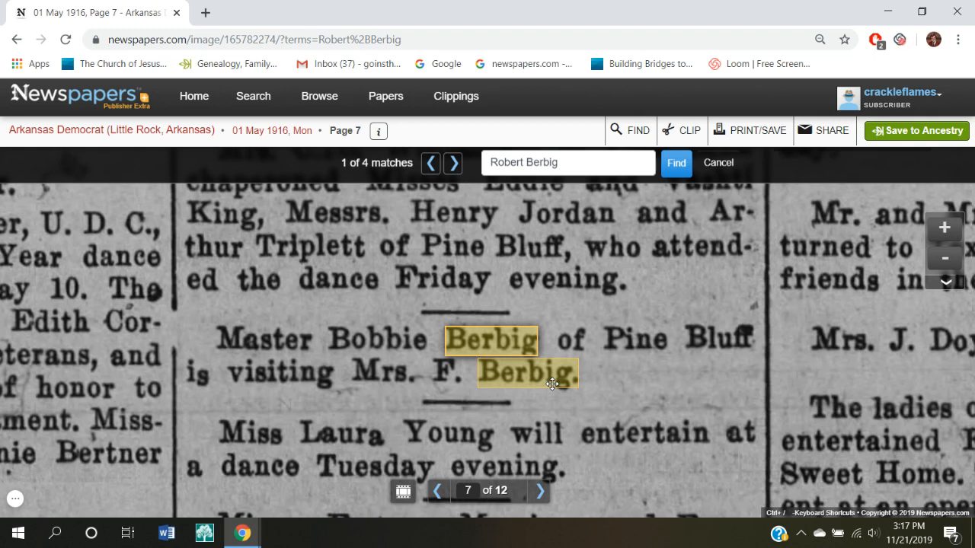
- Go back to the Arkansas search results and examine further matches for articles that mention the ancestor
left_click(16, 40)
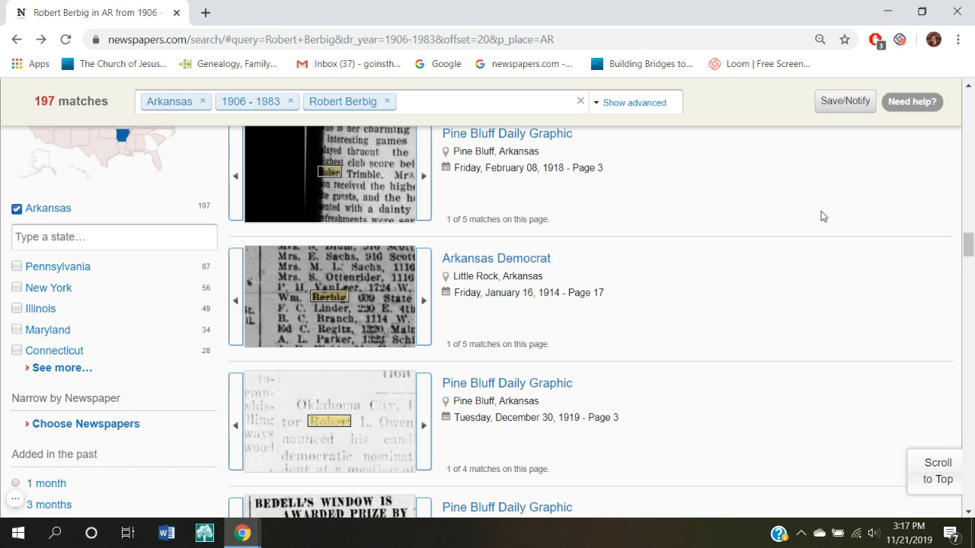
left_click(969, 86)
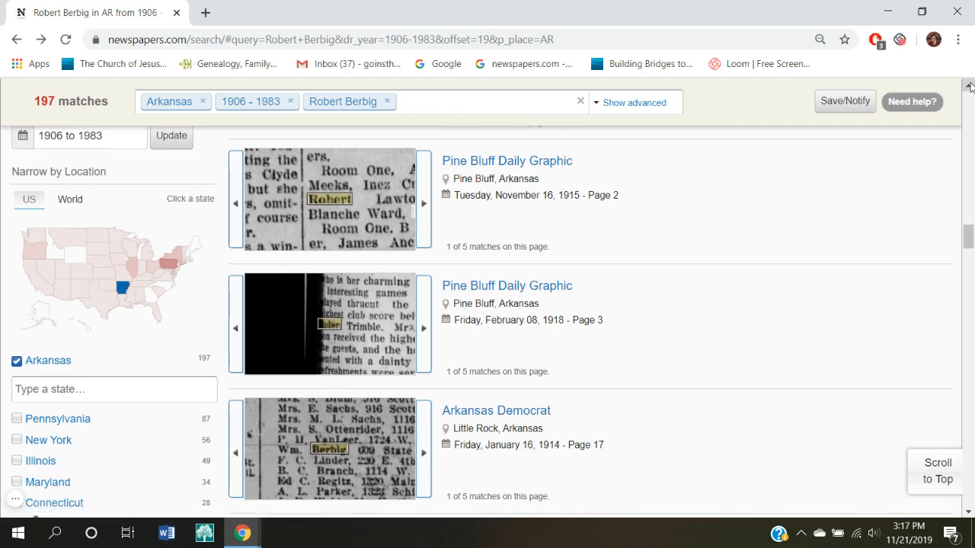
left_click(969, 86)
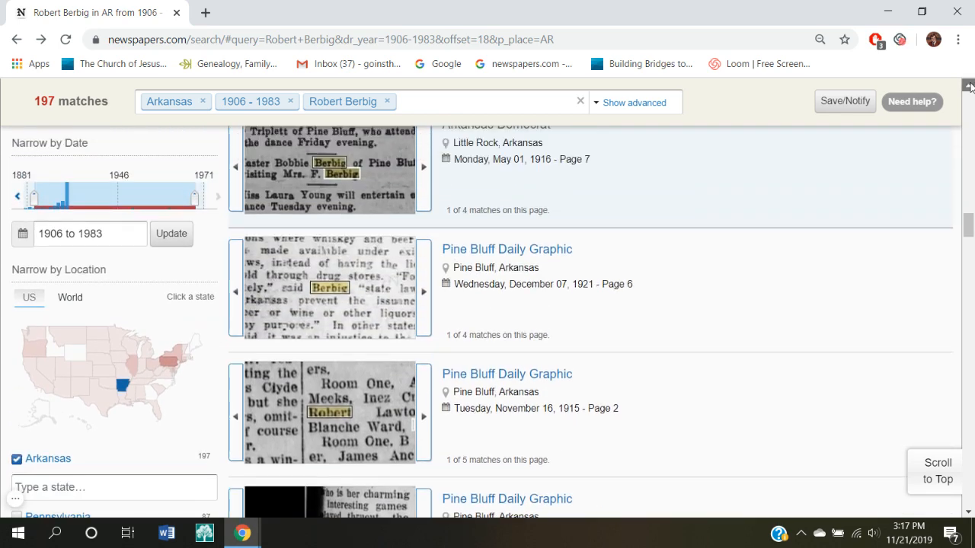
left_click(969, 86)
left_click(969, 86)
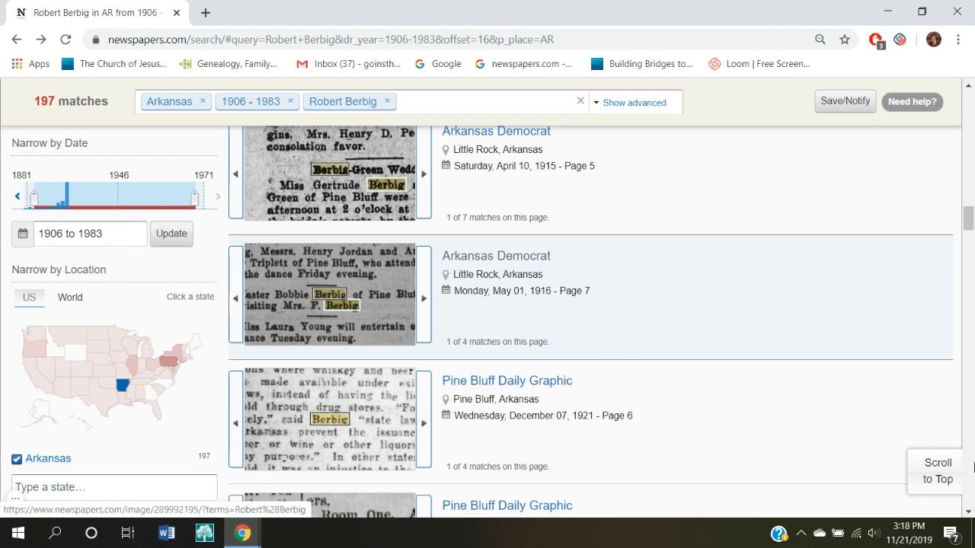
left_click(968, 517)
left_click_drag(968, 517, 968, 517)
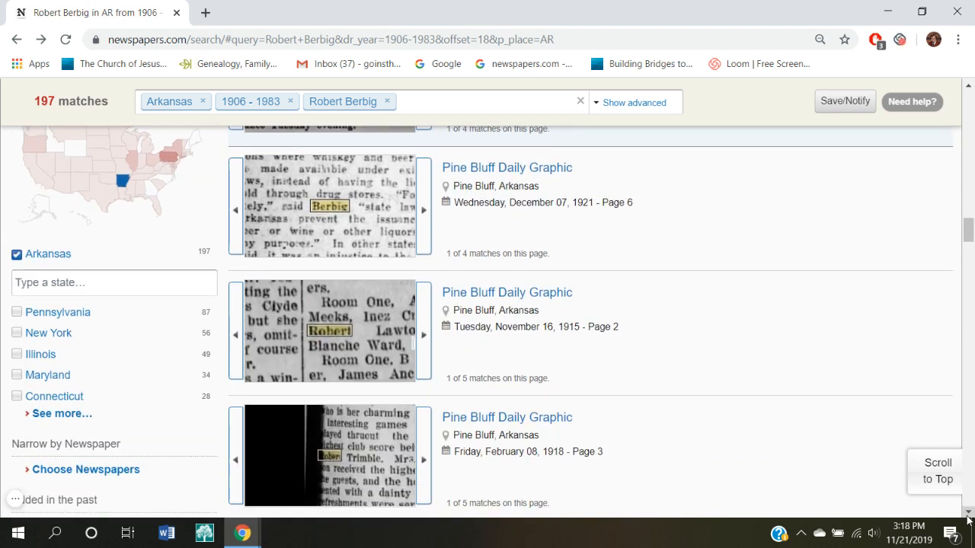
left_click(967, 515)
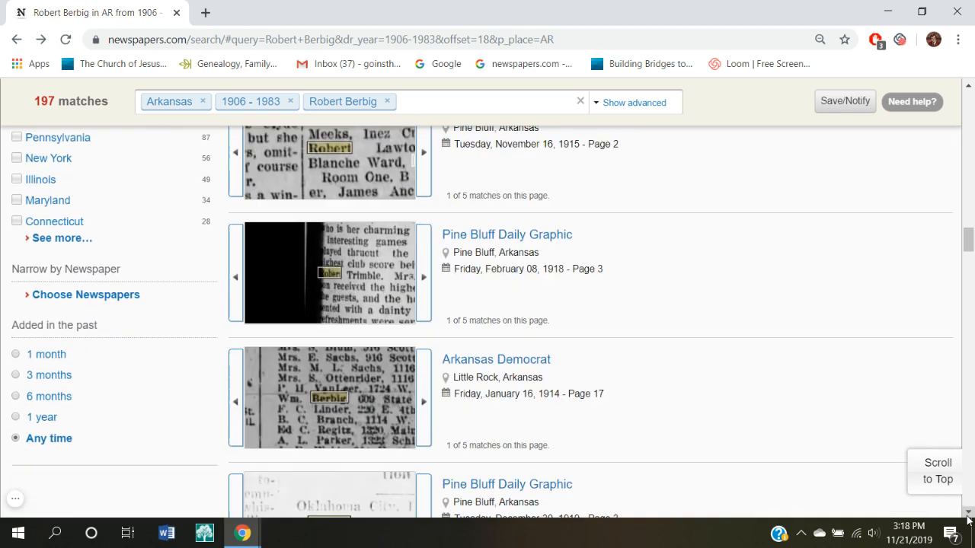
left_click(967, 515)
left_click(968, 517)
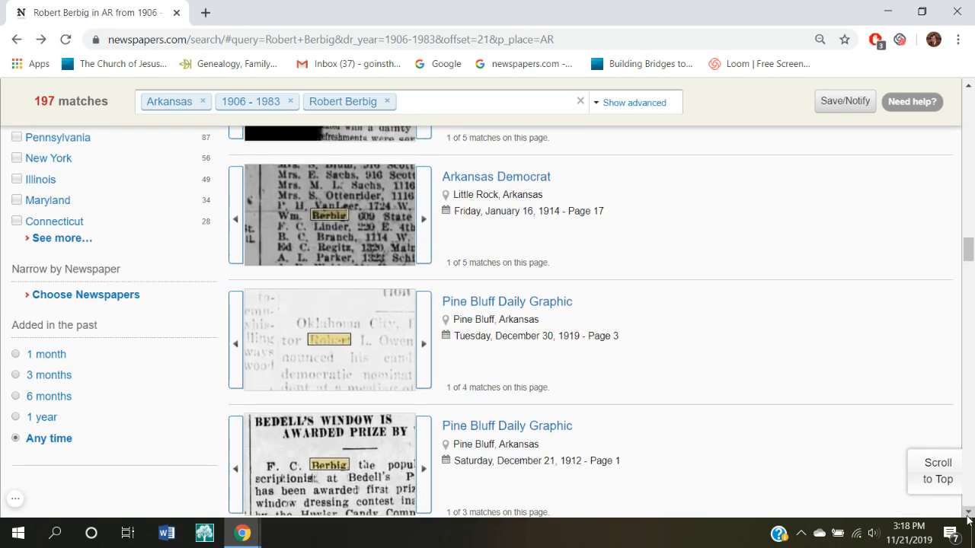
left_click(968, 517)
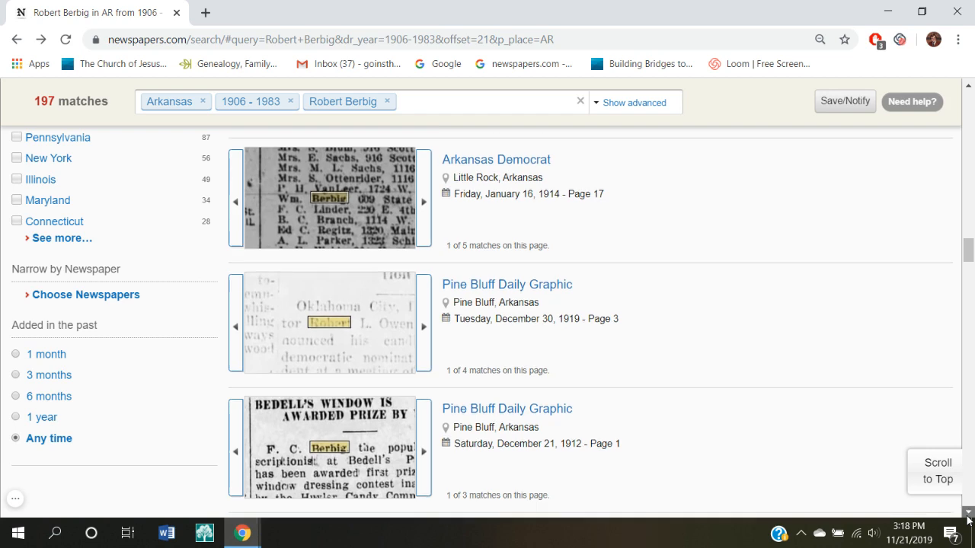
left_click(968, 517)
left_click(968, 517)
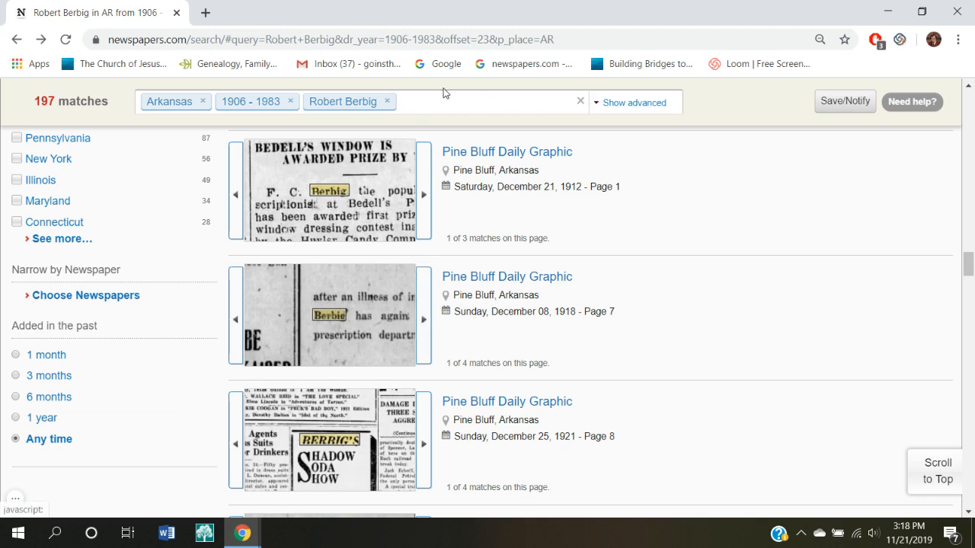
- Search for the ancestor's full name as an exact phrase in quotation marks, and remove the 1906 - 1983 and Arkansas filters
left_click(387, 102)
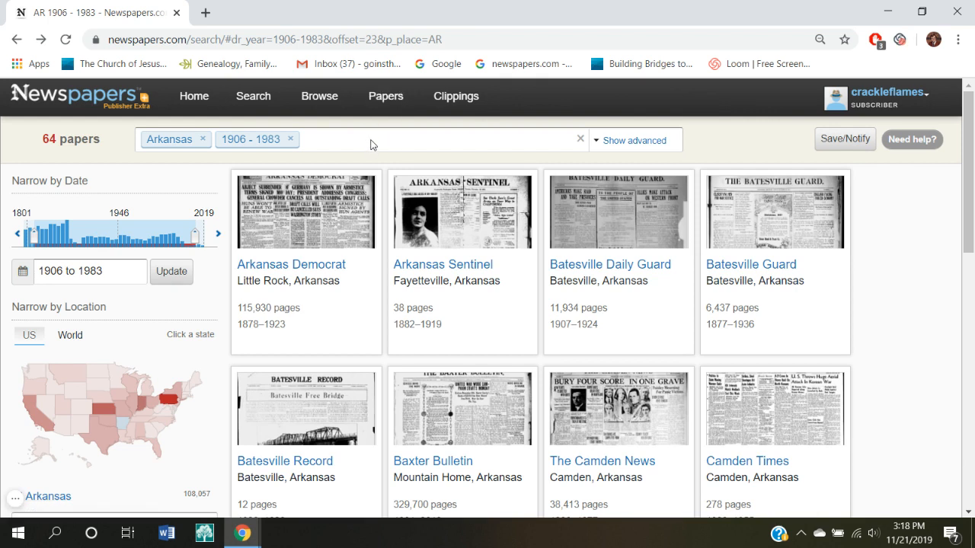
left_click(376, 140)
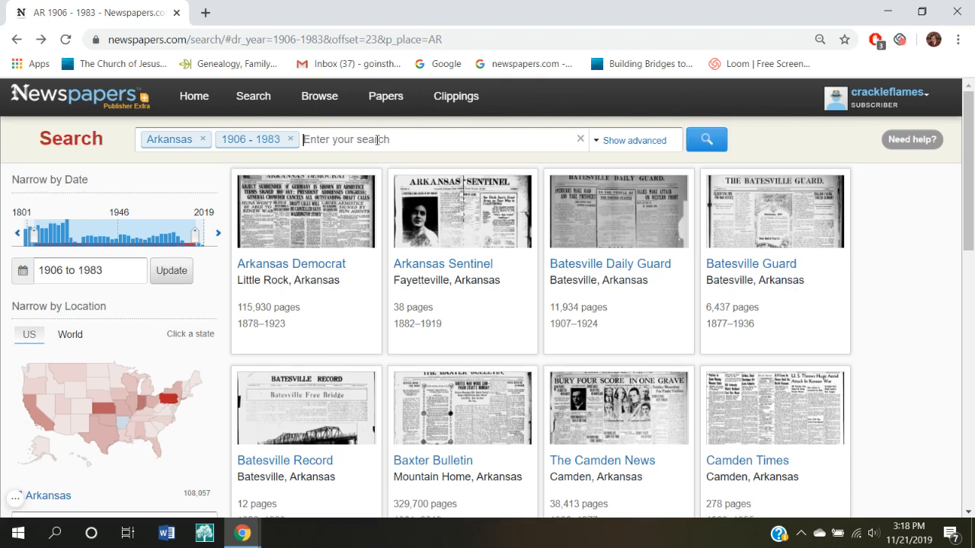
type("\"Robert Berbig")
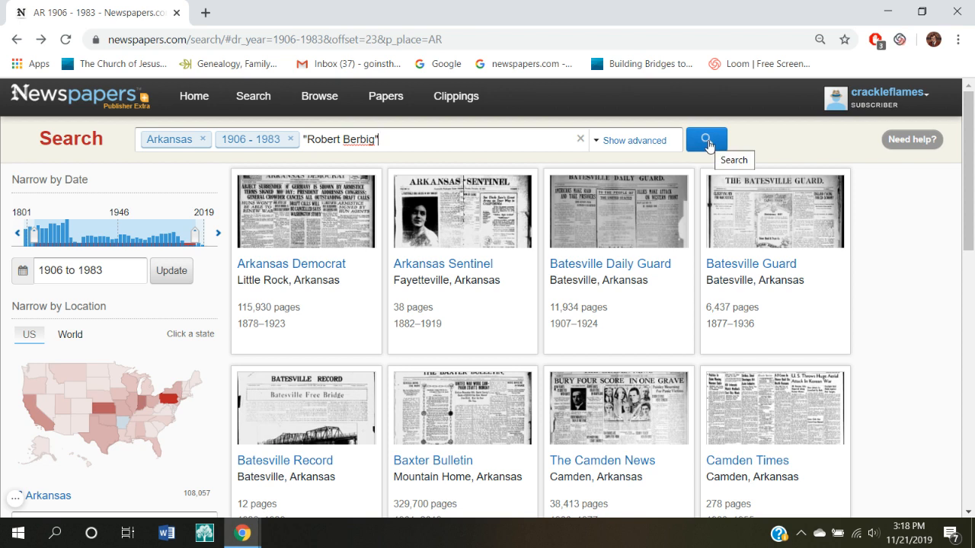
left_click(707, 140)
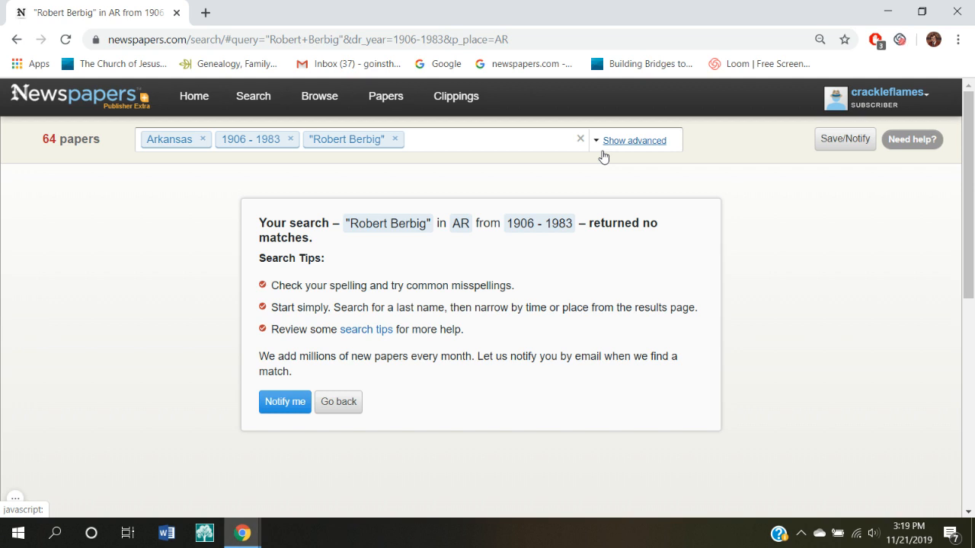
left_click(291, 140)
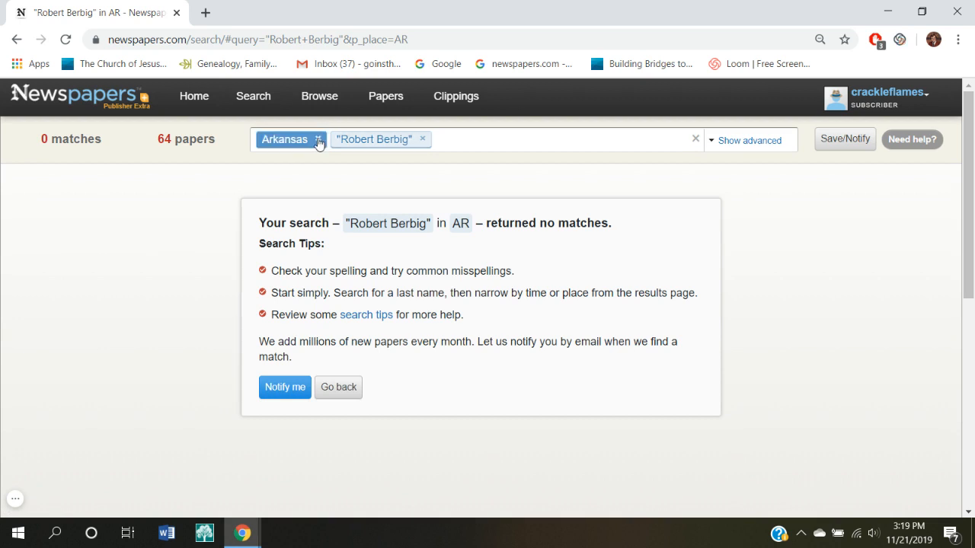
left_click(318, 140)
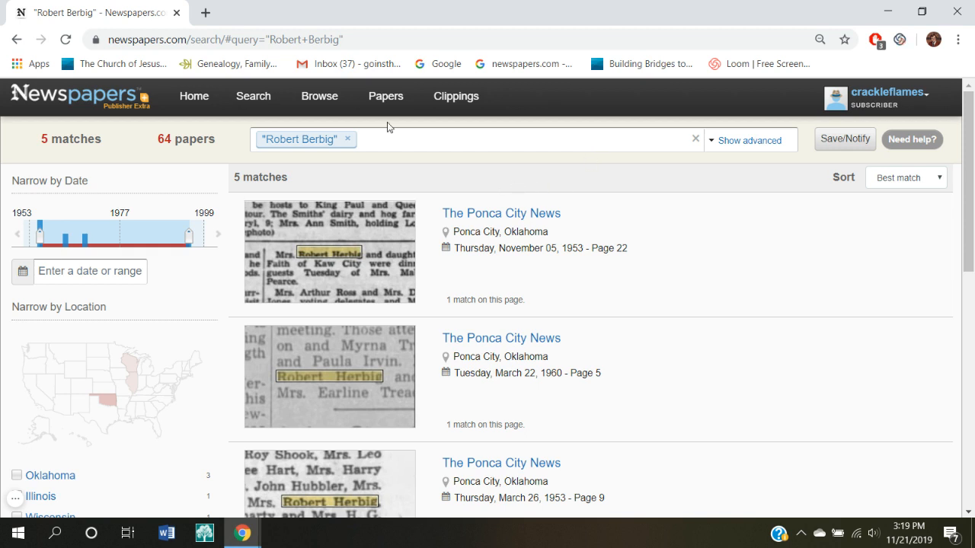
- Replace the search with a different ancestor's first name, middle initial and surname as an exact phrase in quotation marks
left_click(350, 140)
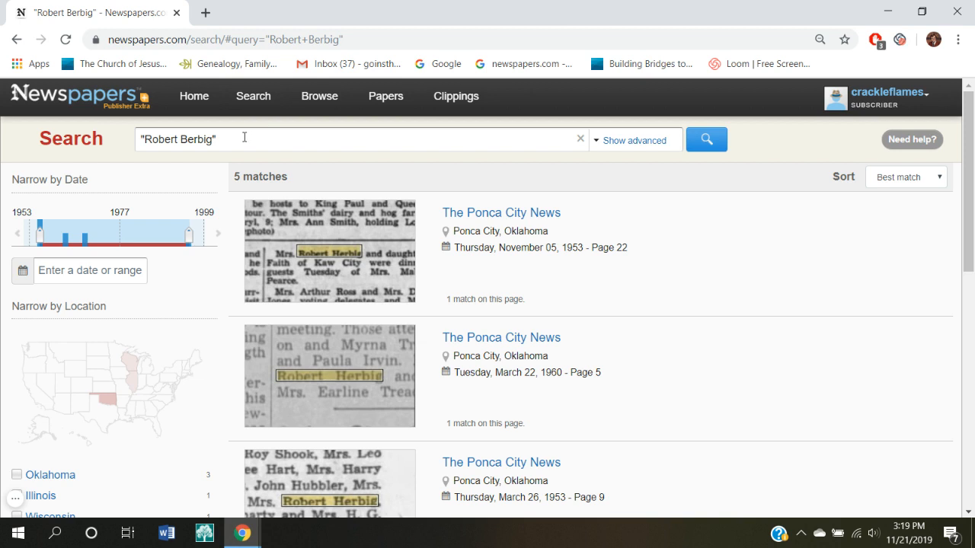
left_click(213, 139)
left_click_drag(213, 139, 130, 141)
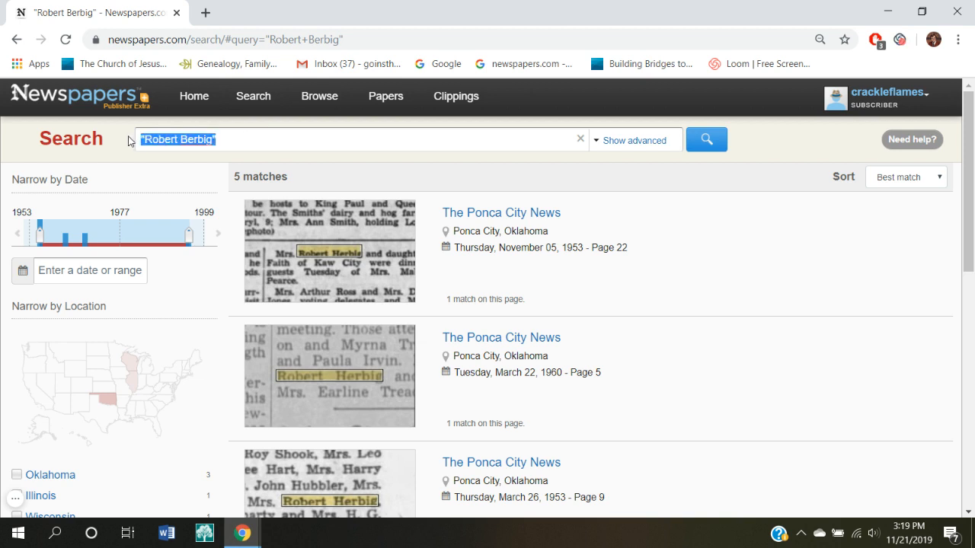
type("\"William C")
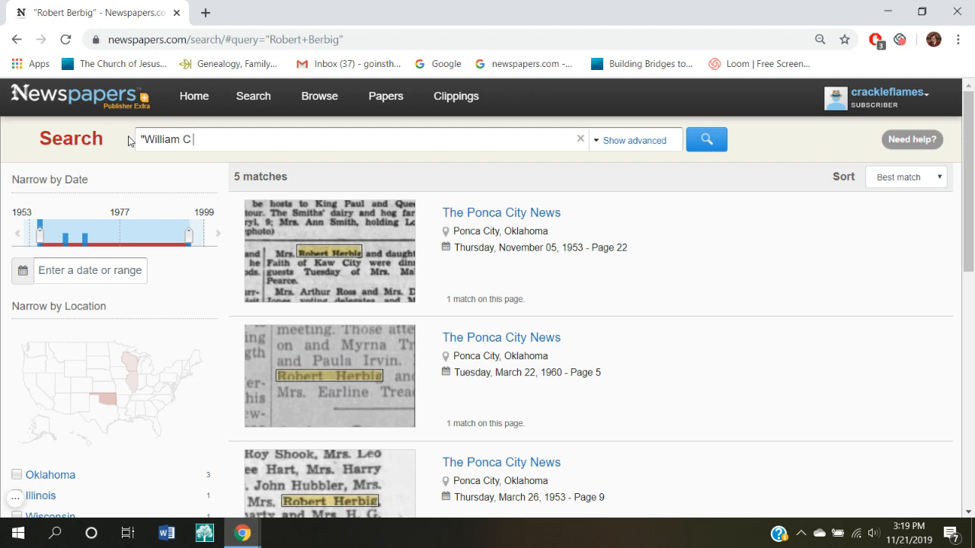
type(" Shipp\"")
left_click(706, 139)
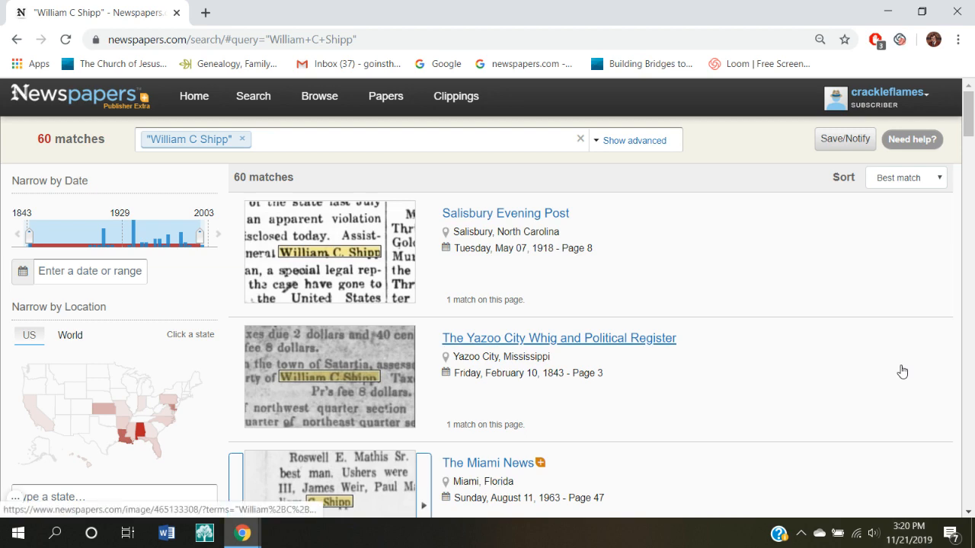
- Set the browser's page zoom to 110%
left_click(960, 41)
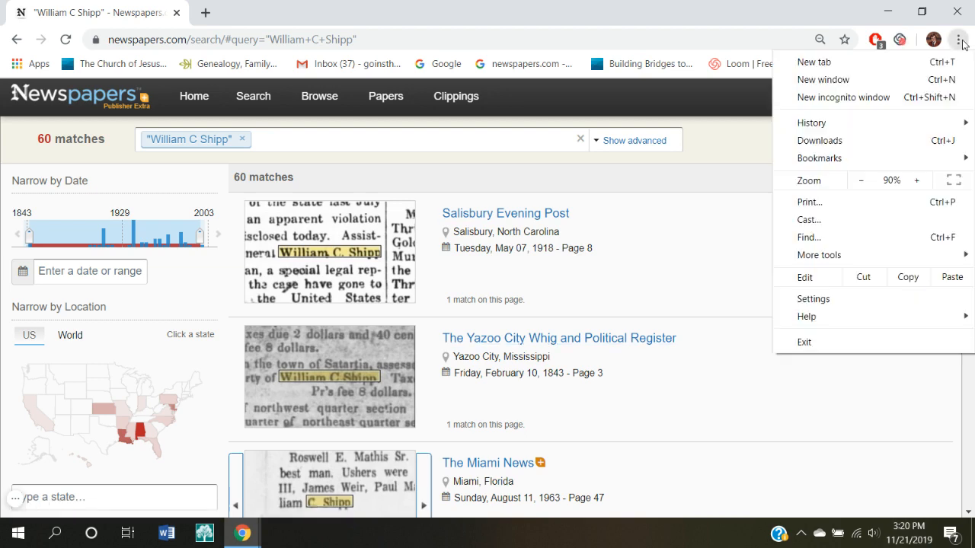
left_click(918, 181)
left_click(918, 181)
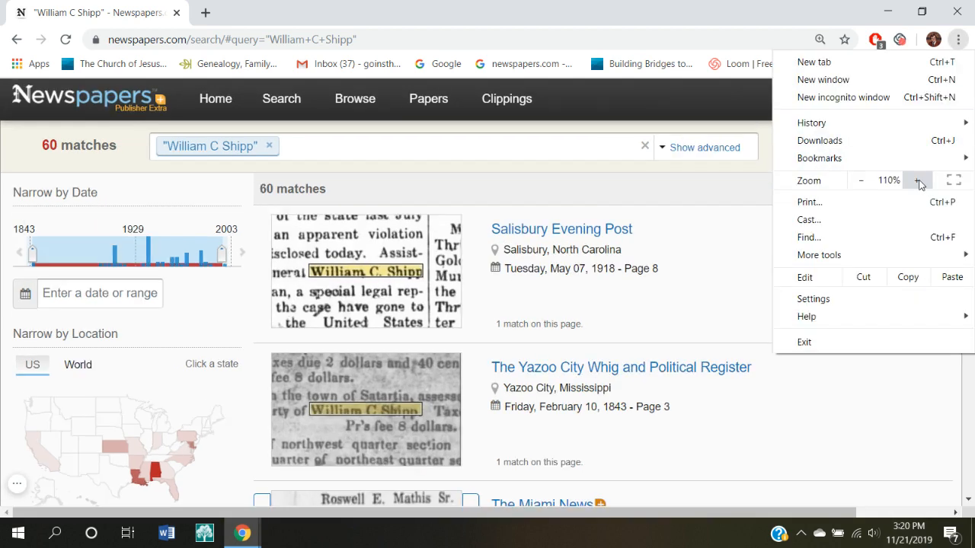
left_click(925, 406)
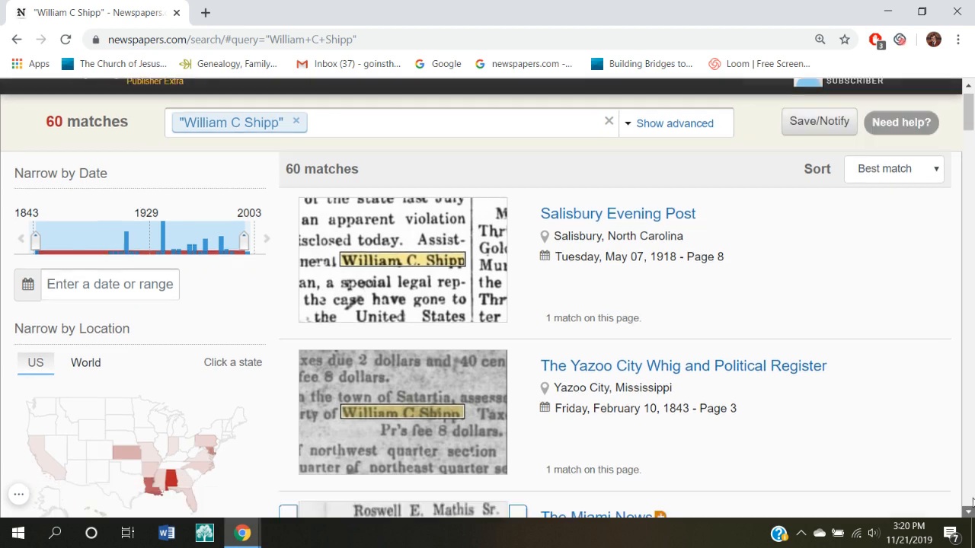
- Look over the exact-phrase matches and narrow them to the state of Arkansas
left_click(969, 499)
scroll(971, 501, "down", 15)
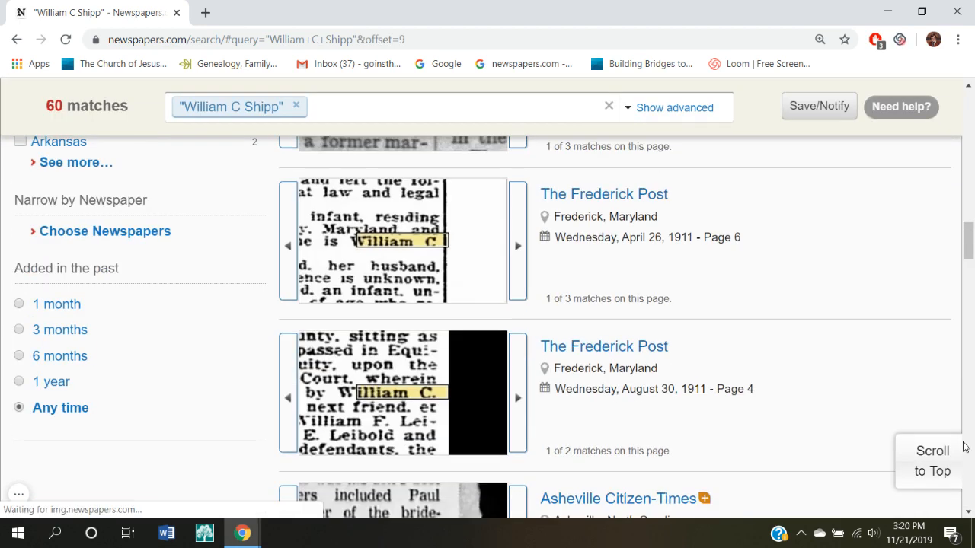
left_click_drag(972, 261, 969, 215)
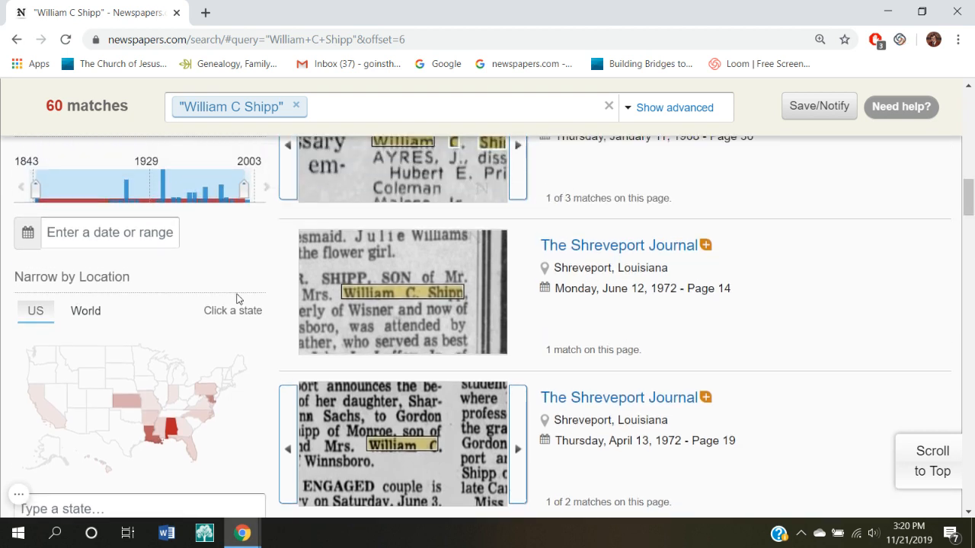
mouse_move(151, 416)
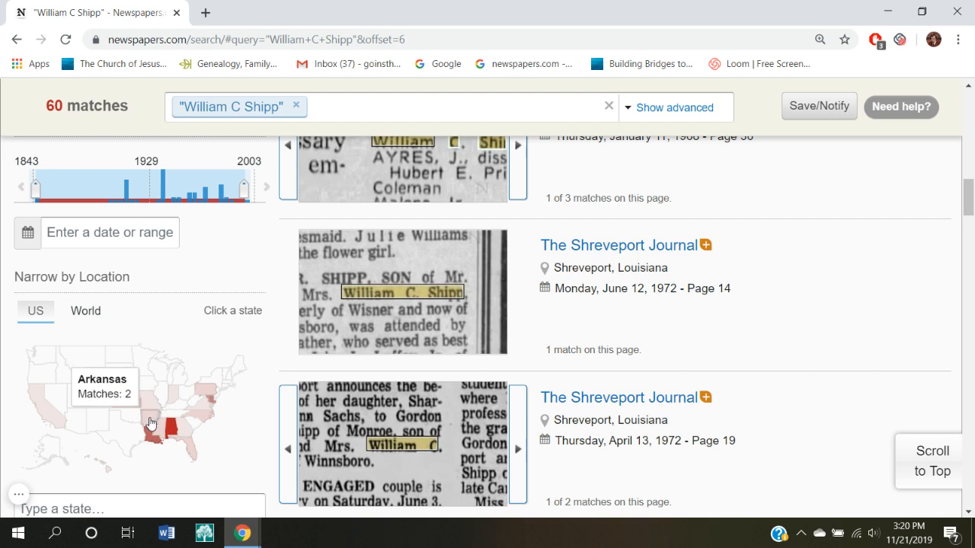
left_click(150, 423)
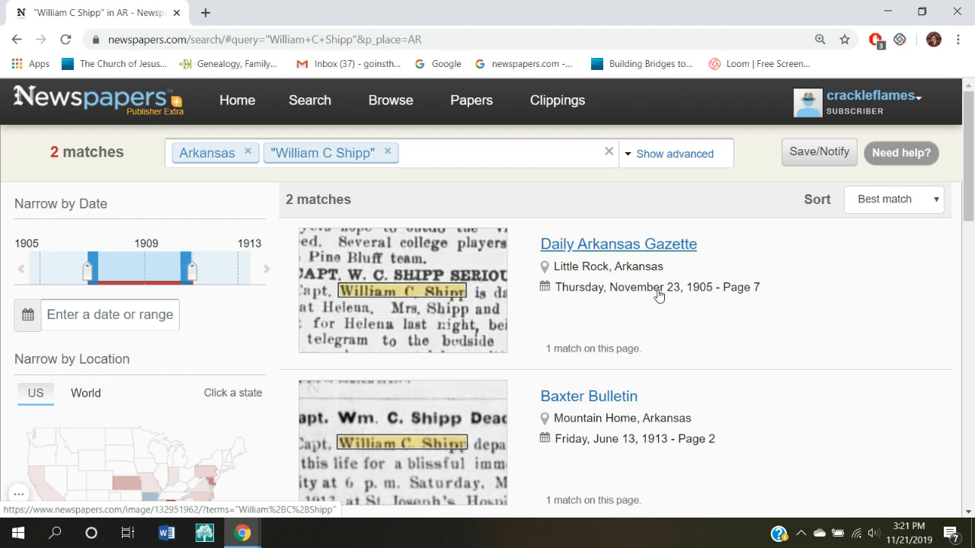
- Open the Daily Arkansas Gazette match of November 23, 1905, page 7, and enlarge the highlighted notice to read it
left_click(449, 294)
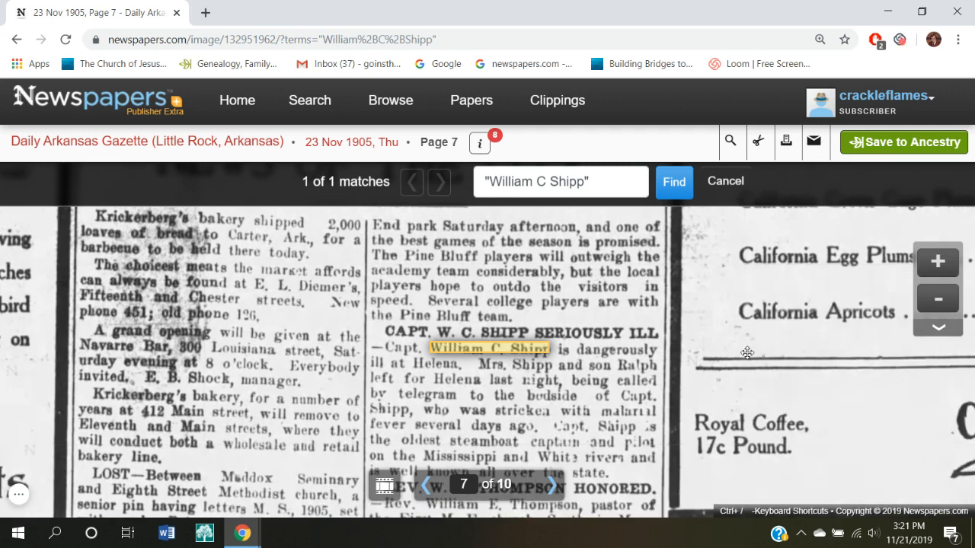
left_click_drag(746, 350, 715, 276)
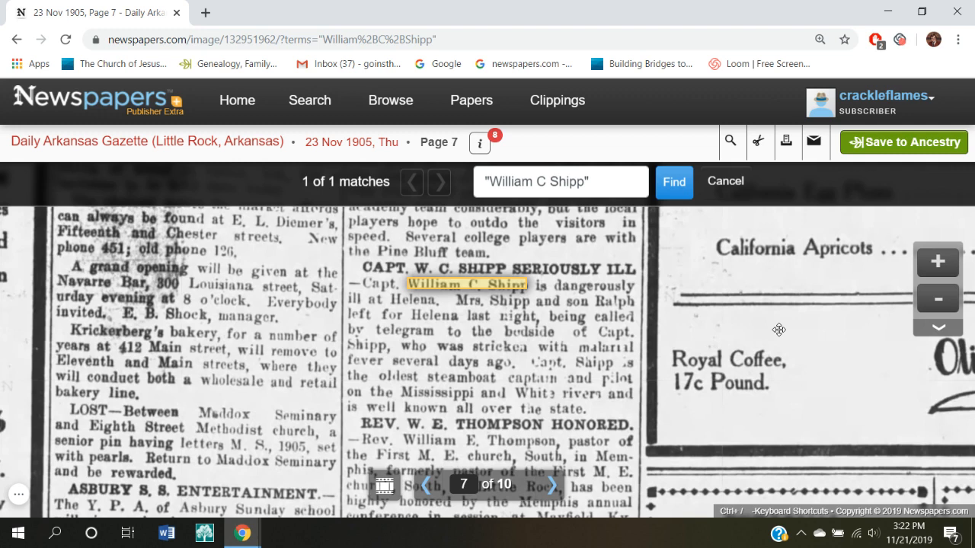
left_click(938, 263)
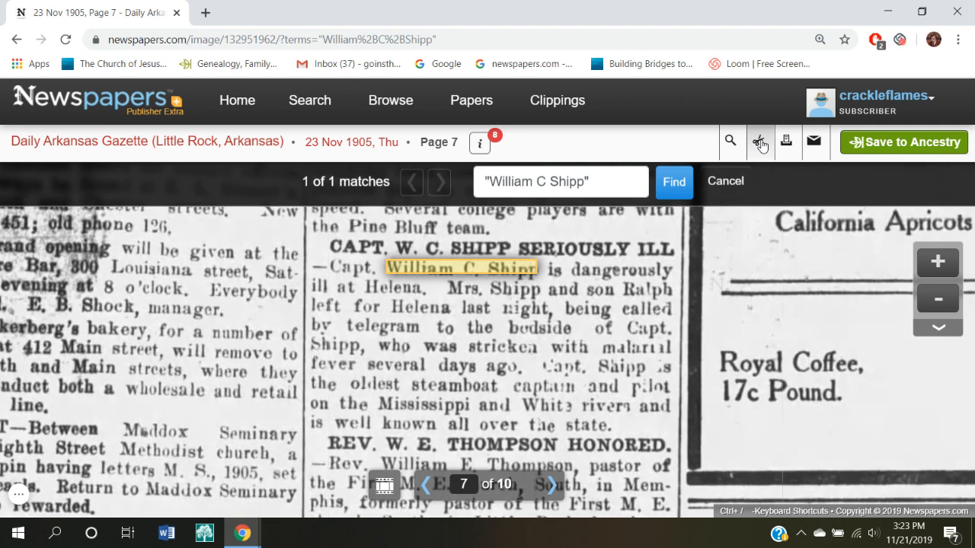
- Clip the captain's entire serious-illness notice, from its headline to its last line, without adding details, and view the finished clipping
left_click(761, 145)
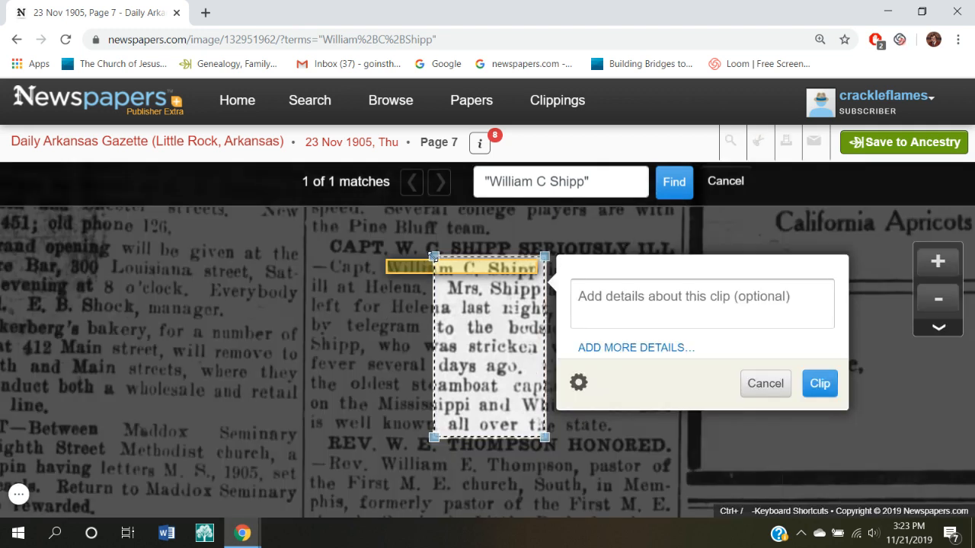
left_click_drag(433, 256, 310, 234)
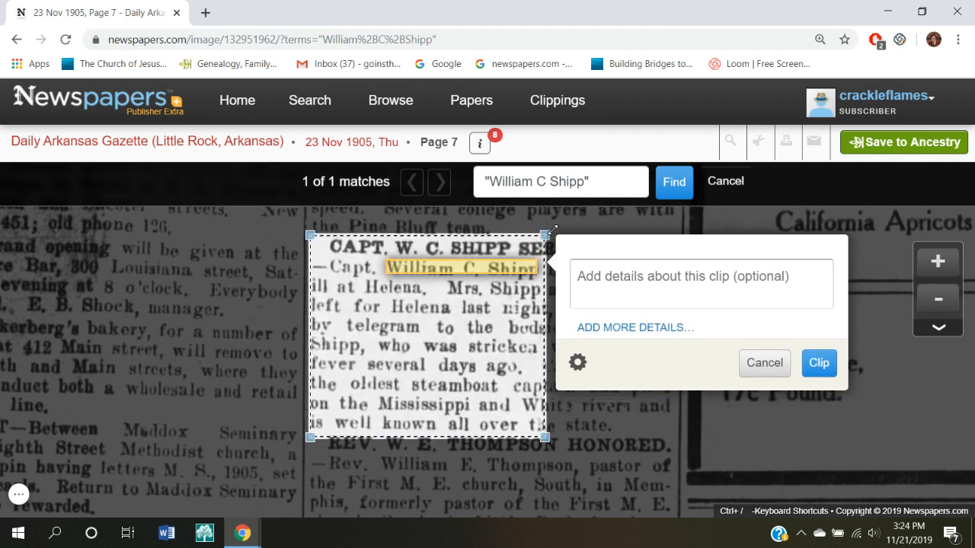
left_click_drag(553, 228, 683, 234)
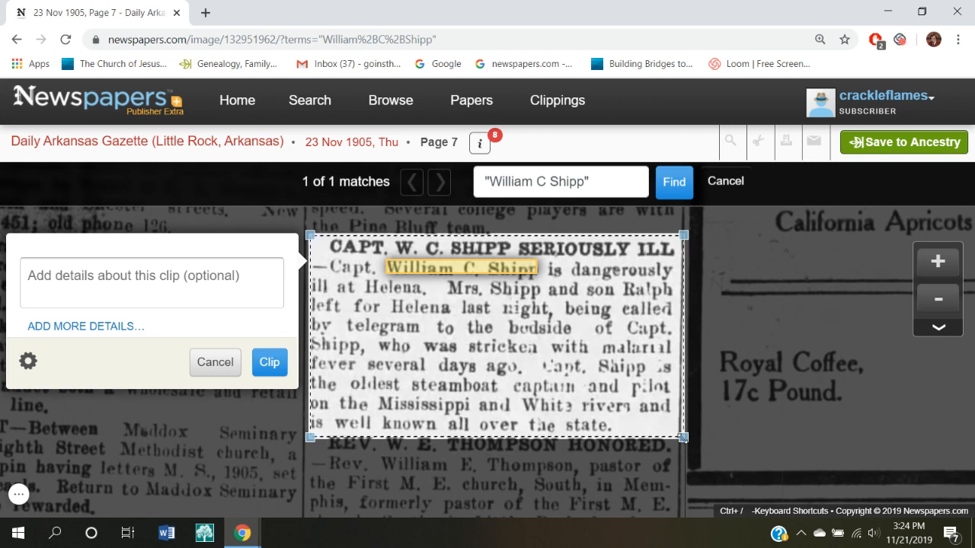
left_click_drag(683, 438, 681, 435)
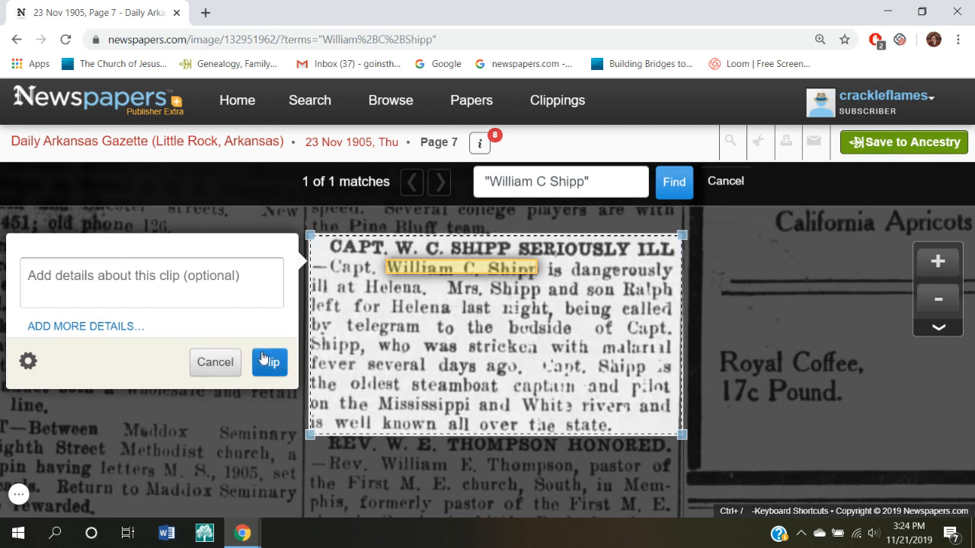
left_click(263, 360)
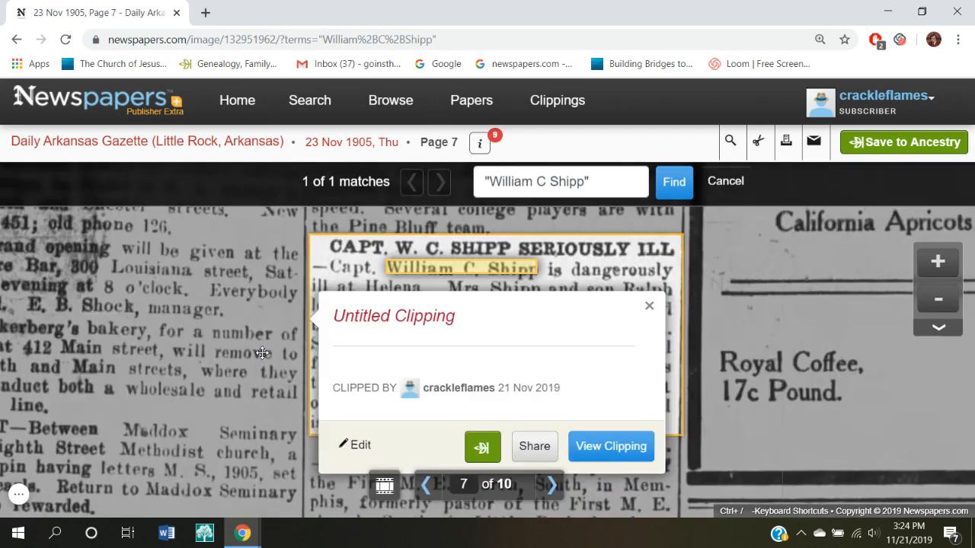
left_click(607, 450)
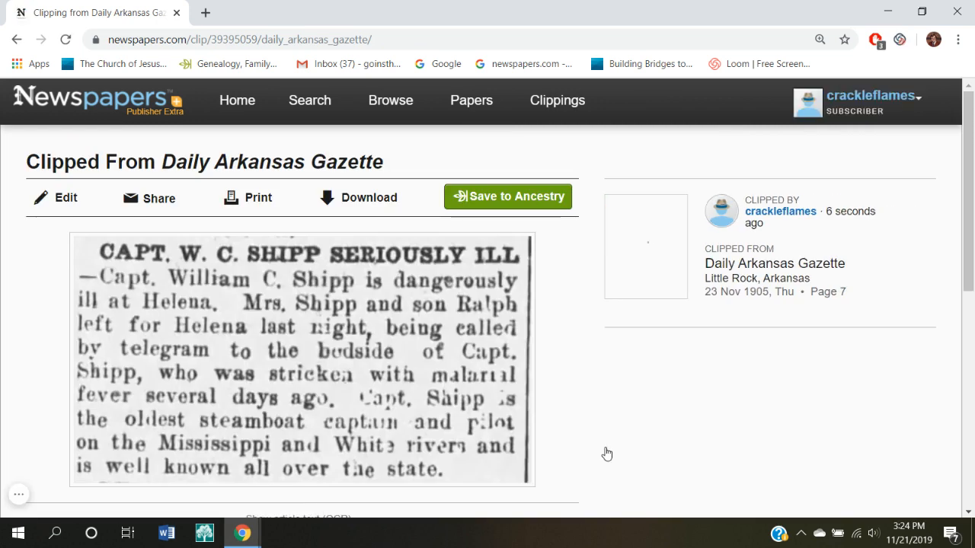
- Copy the image of the Daily Arkansas Gazette clipping, switch to Word and create a blank document
right_click(352, 364)
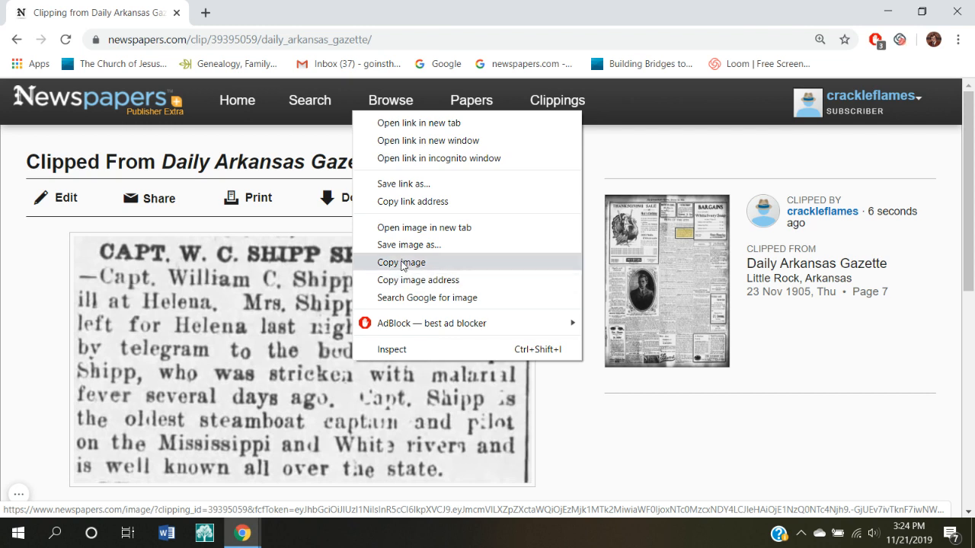
left_click(402, 263)
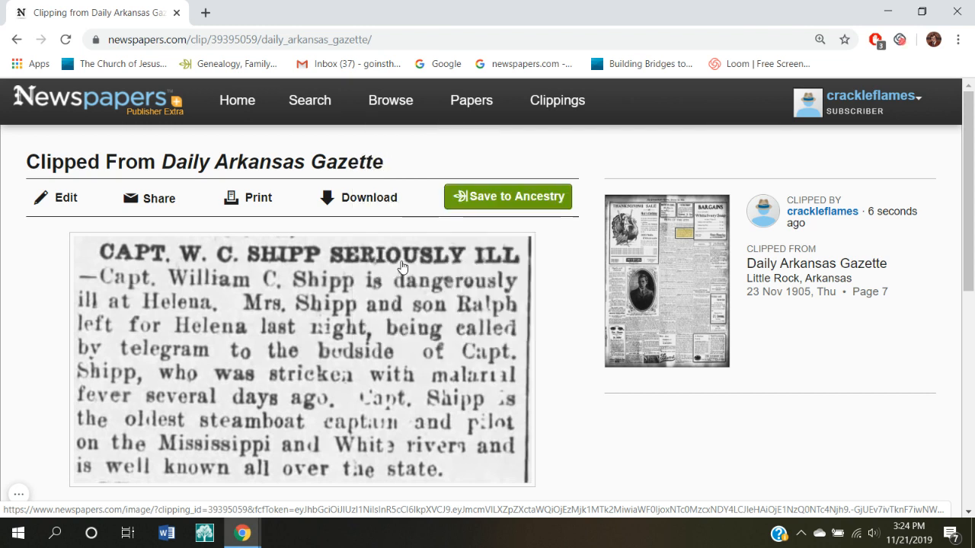
left_click(166, 537)
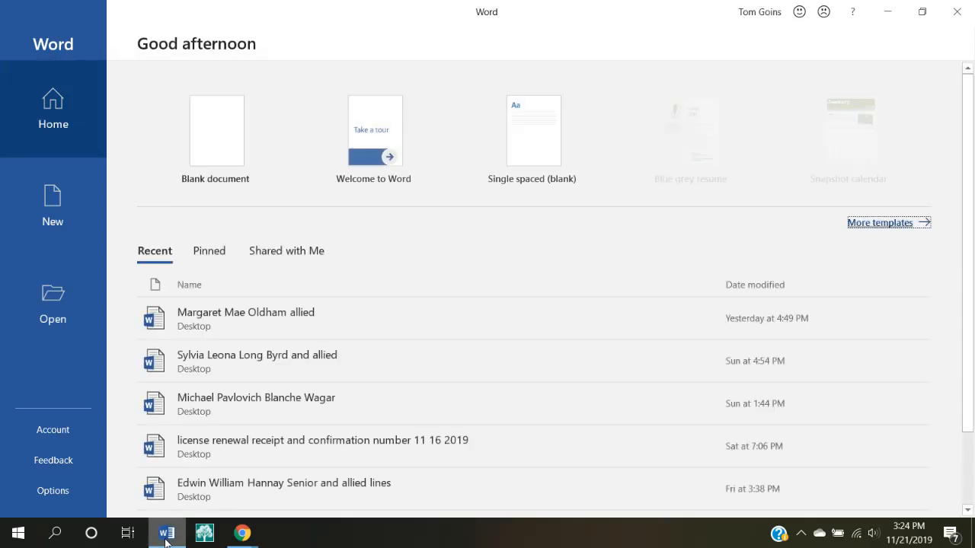
left_click(208, 158)
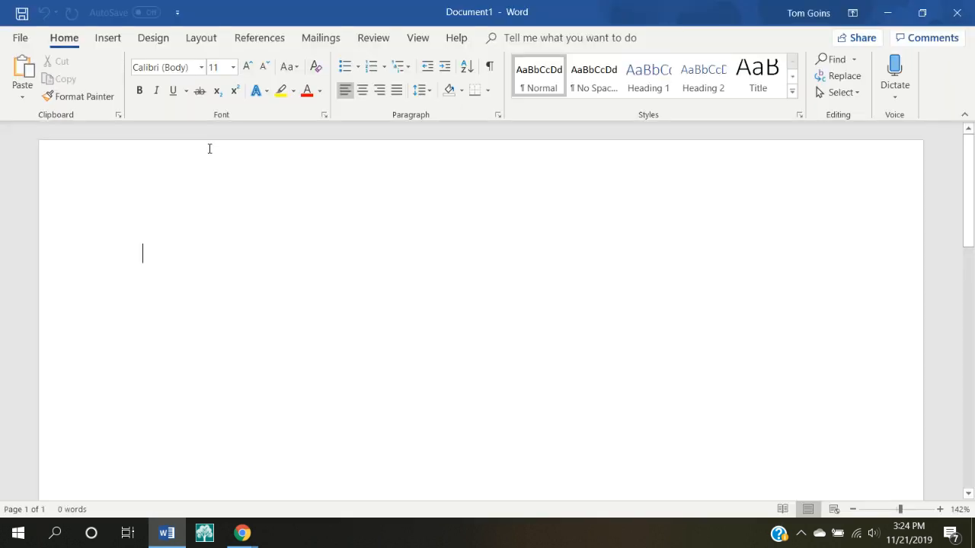
- Set the document's margins to Narrow (0.5" on every side) and paste the copied clipping image
left_click(208, 43)
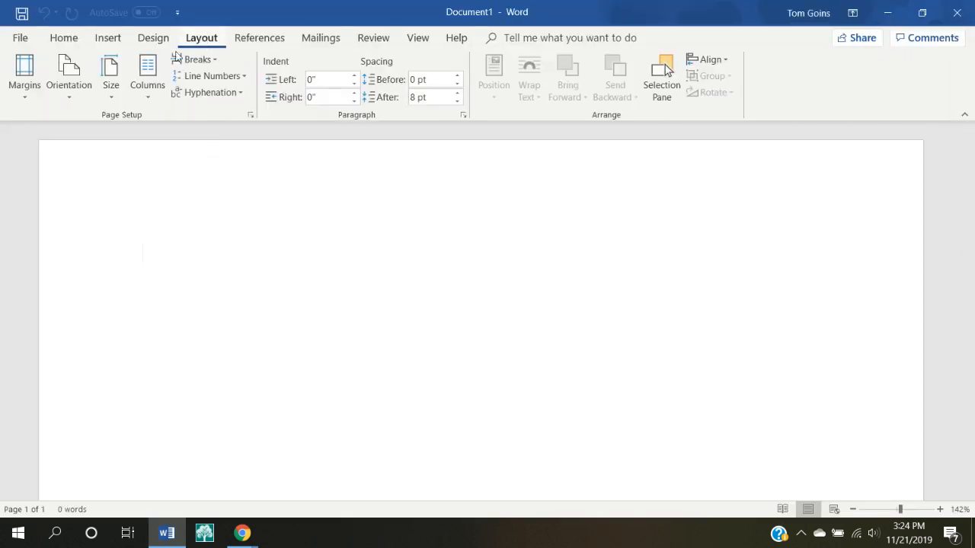
left_click(25, 74)
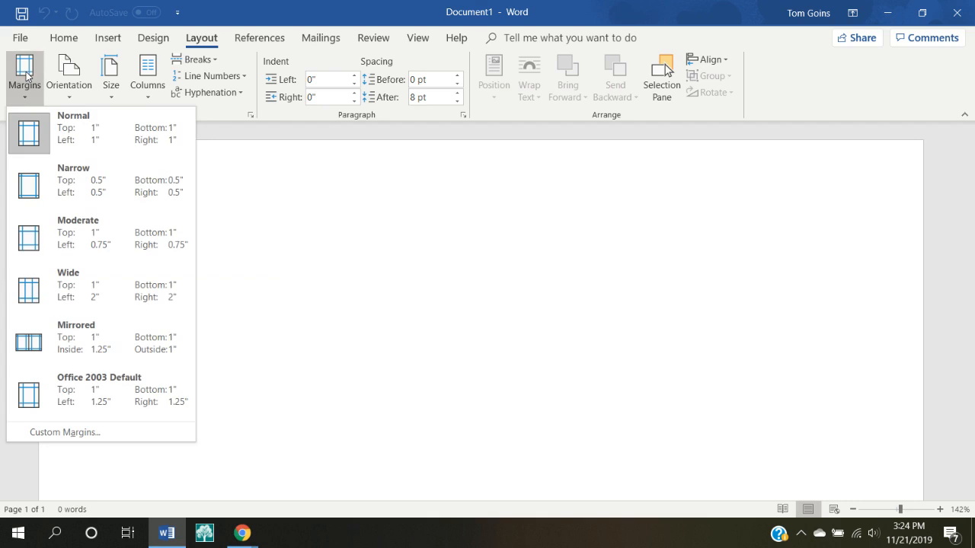
left_click(112, 175)
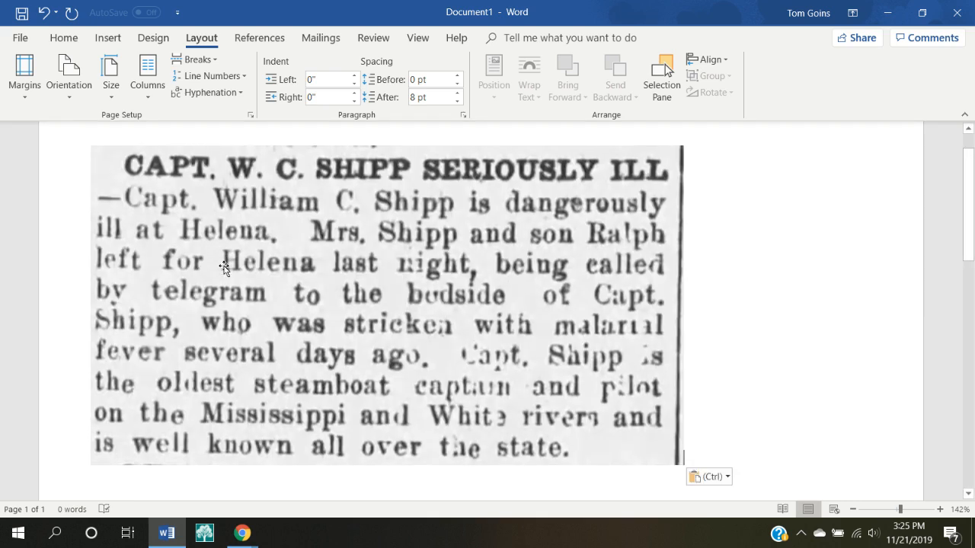
- Shrink the pasted clipping proportionally to about two thirds of its size and start a new line below it
left_click(540, 257)
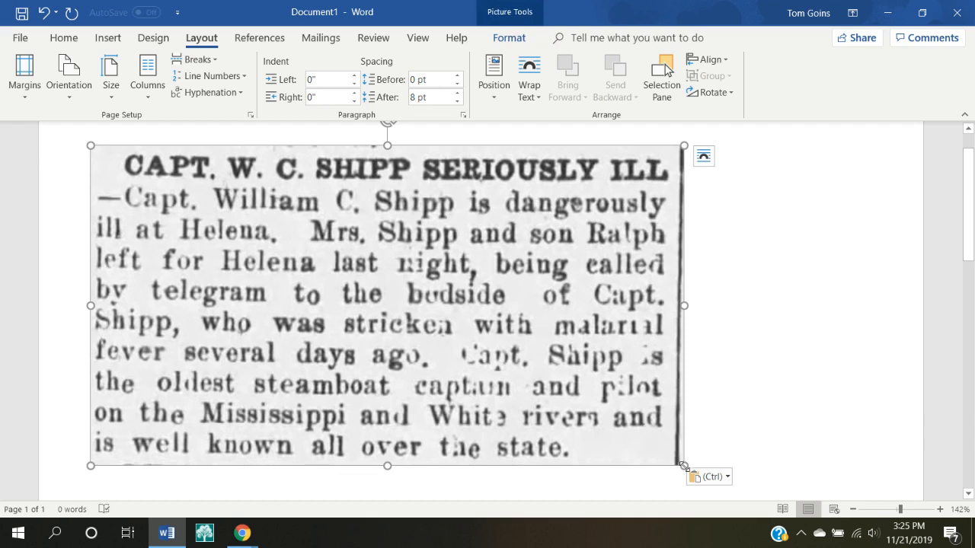
left_click_drag(684, 465, 484, 304)
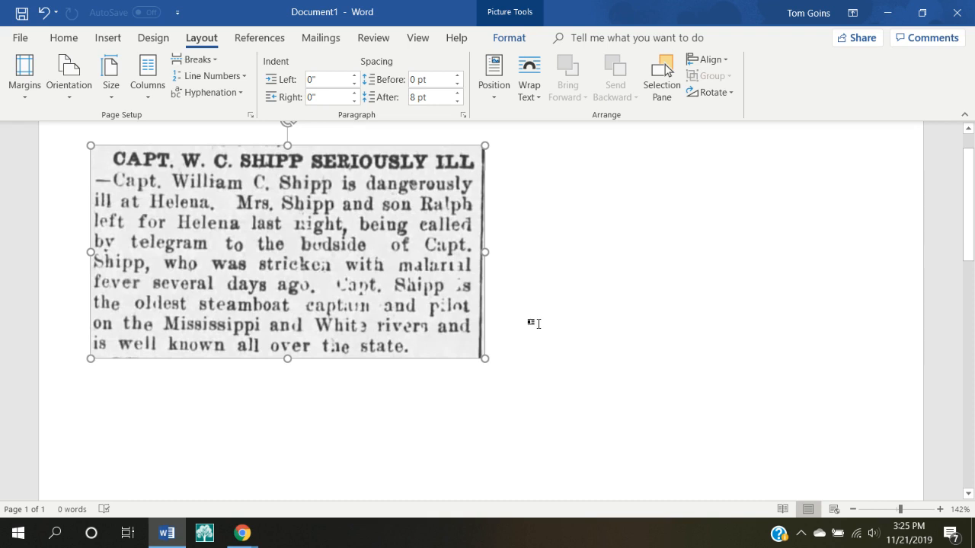
left_click(533, 324)
key("Return")
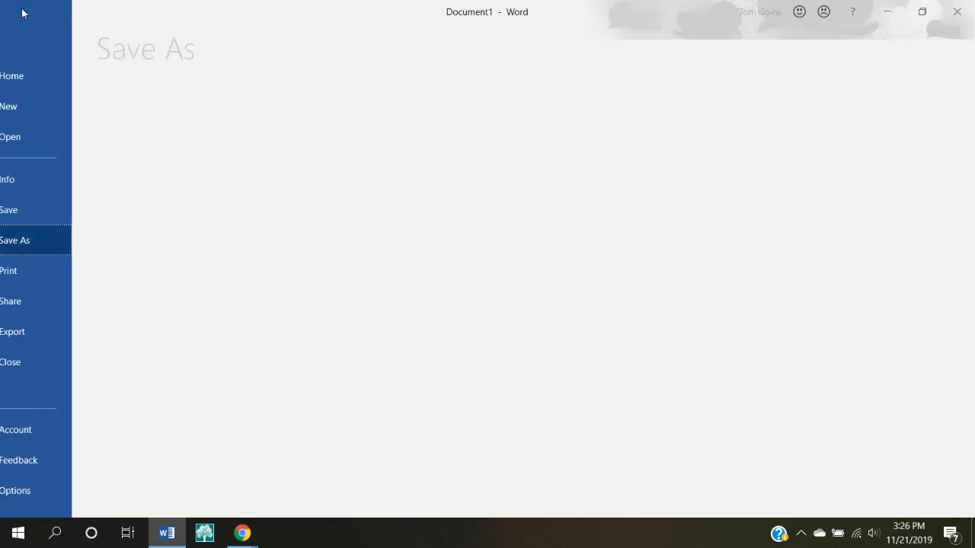
- Save the file as a Word Document under the captain's full name in the Gen docs folder, and close it
left_click(23, 42)
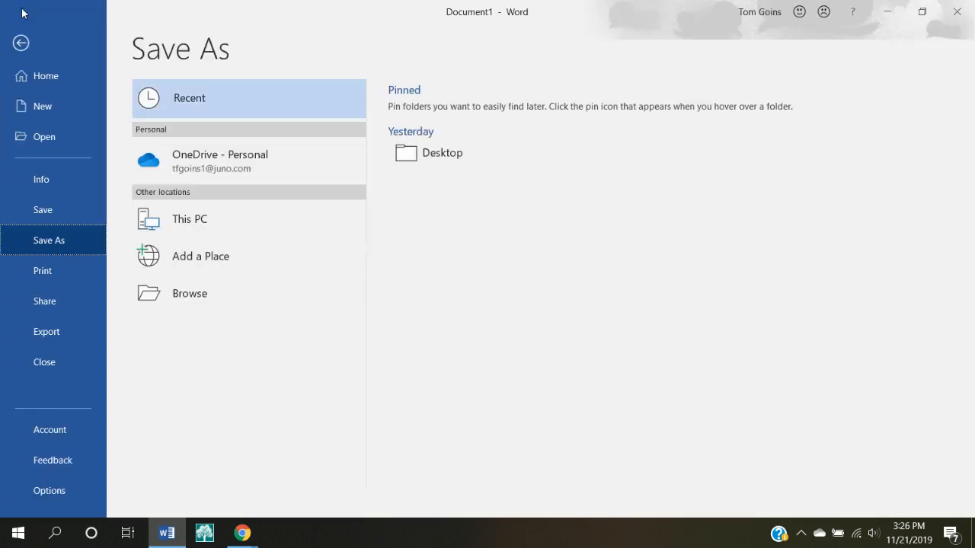
left_click(197, 296)
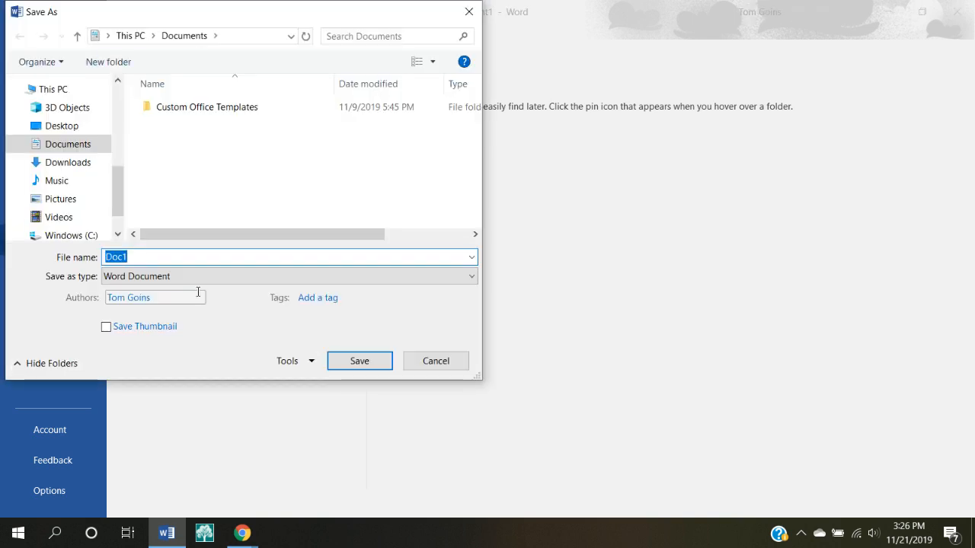
type("William")
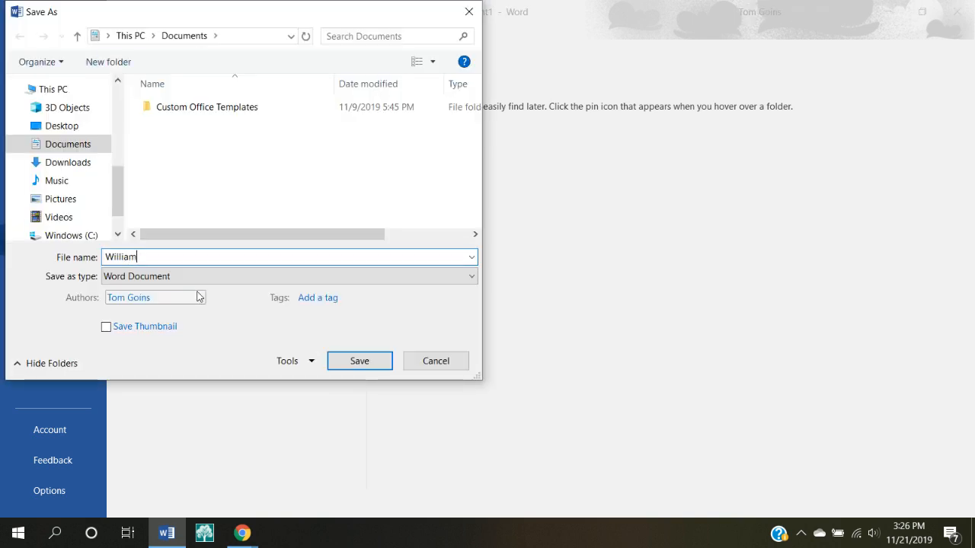
type(" c shipp")
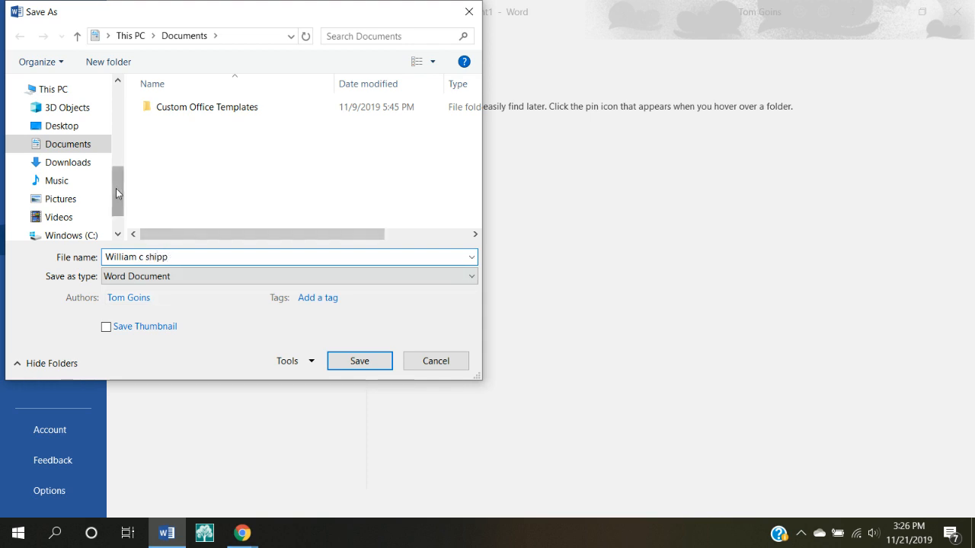
left_click_drag(116, 188, 116, 109)
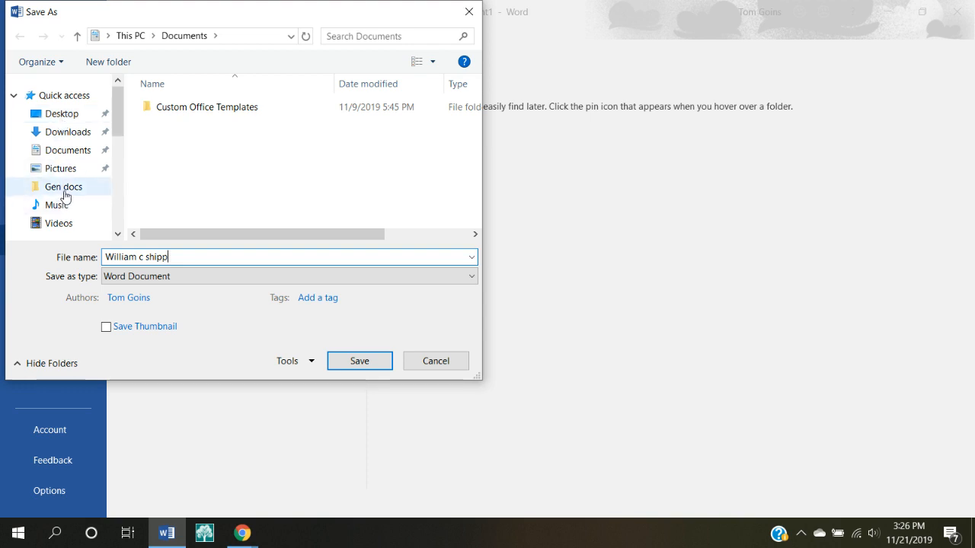
left_click(65, 197)
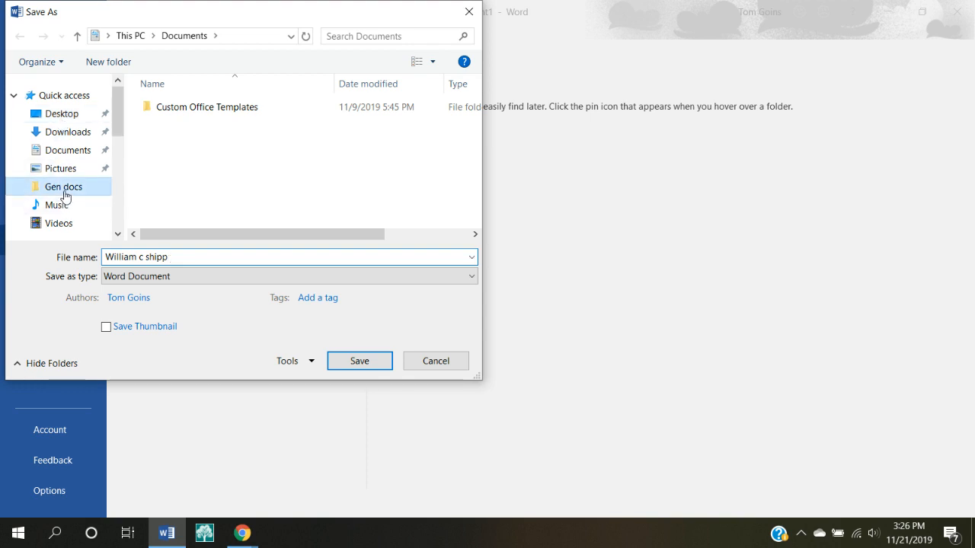
left_click(357, 361)
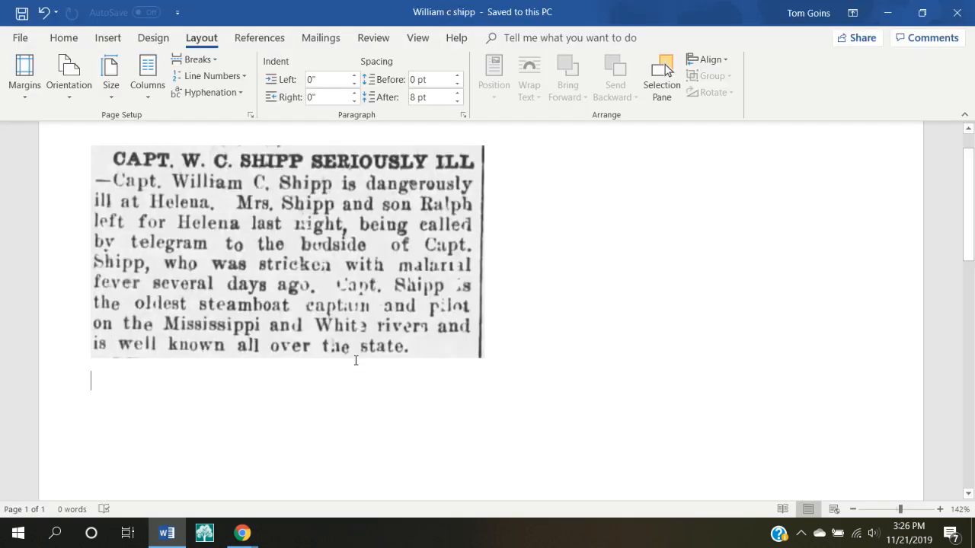
left_click(959, 10)
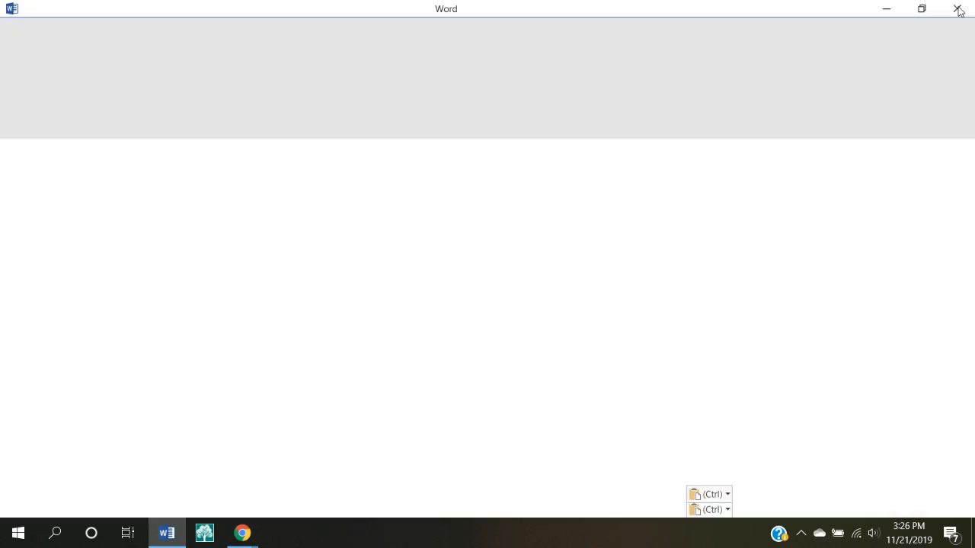